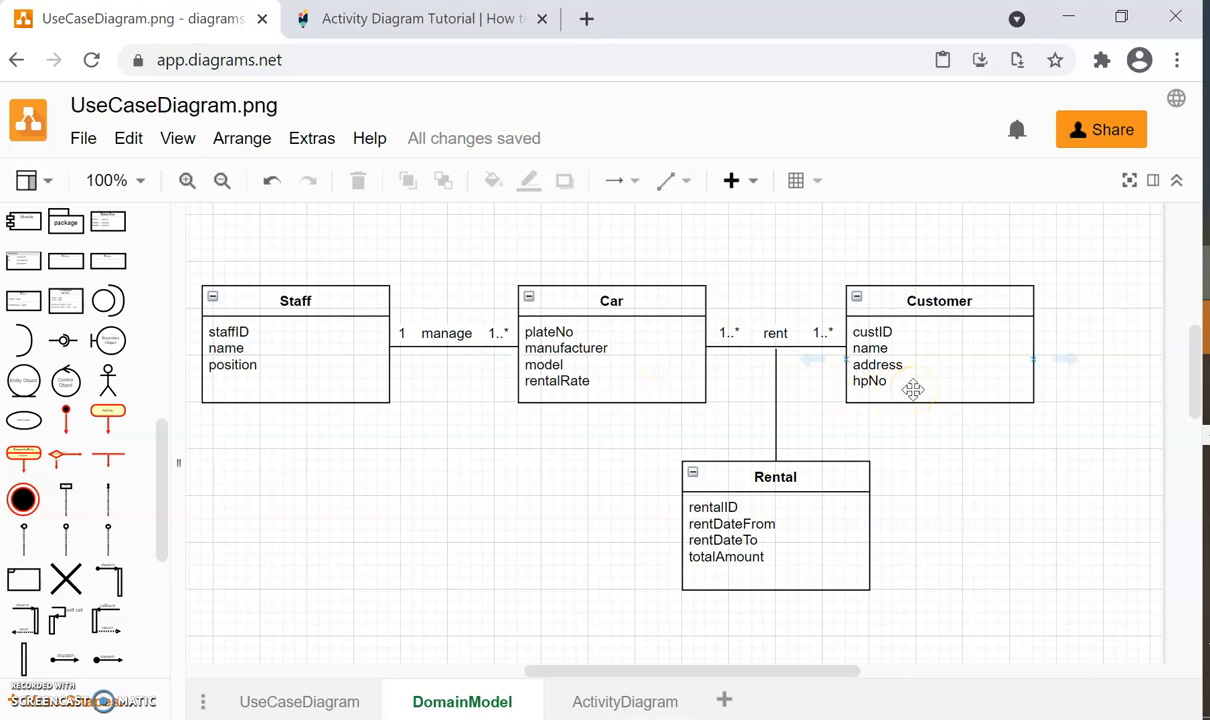
- Add a three-section UML class shape to the domain model and place it between the Staff and Rental classes, below Car
click(457, 346)
click(472, 437)
drag(160, 500, 154, 424)
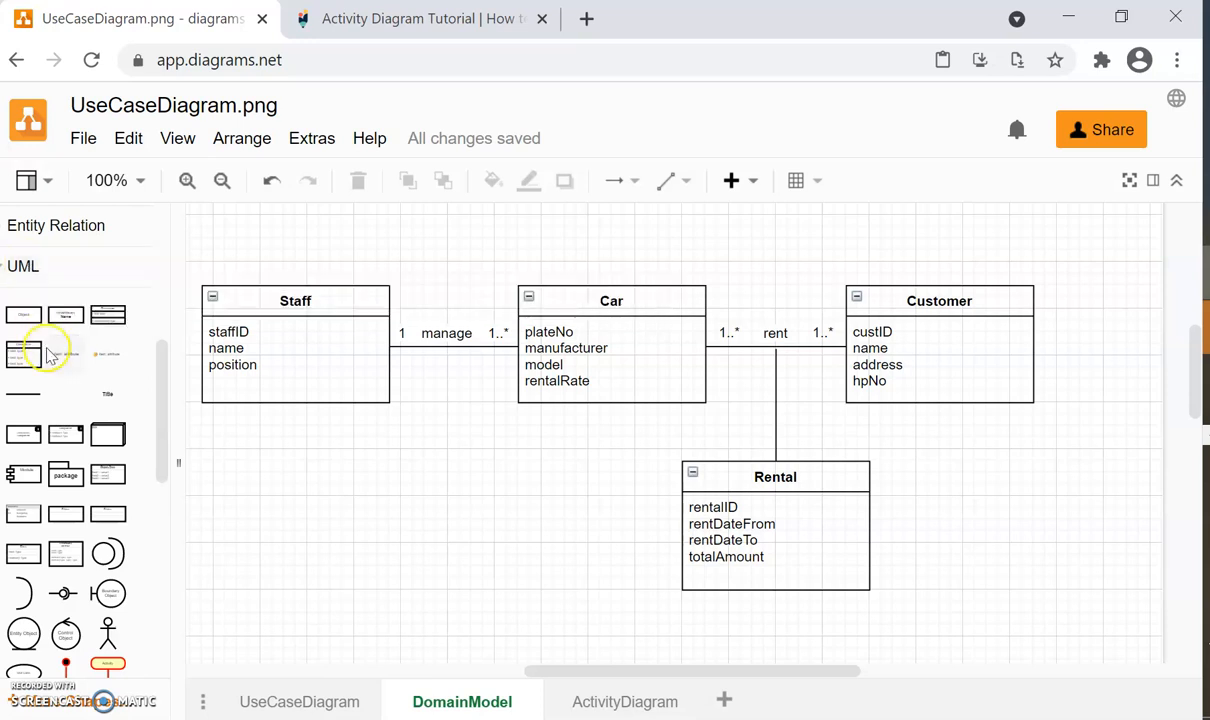
click(121, 327)
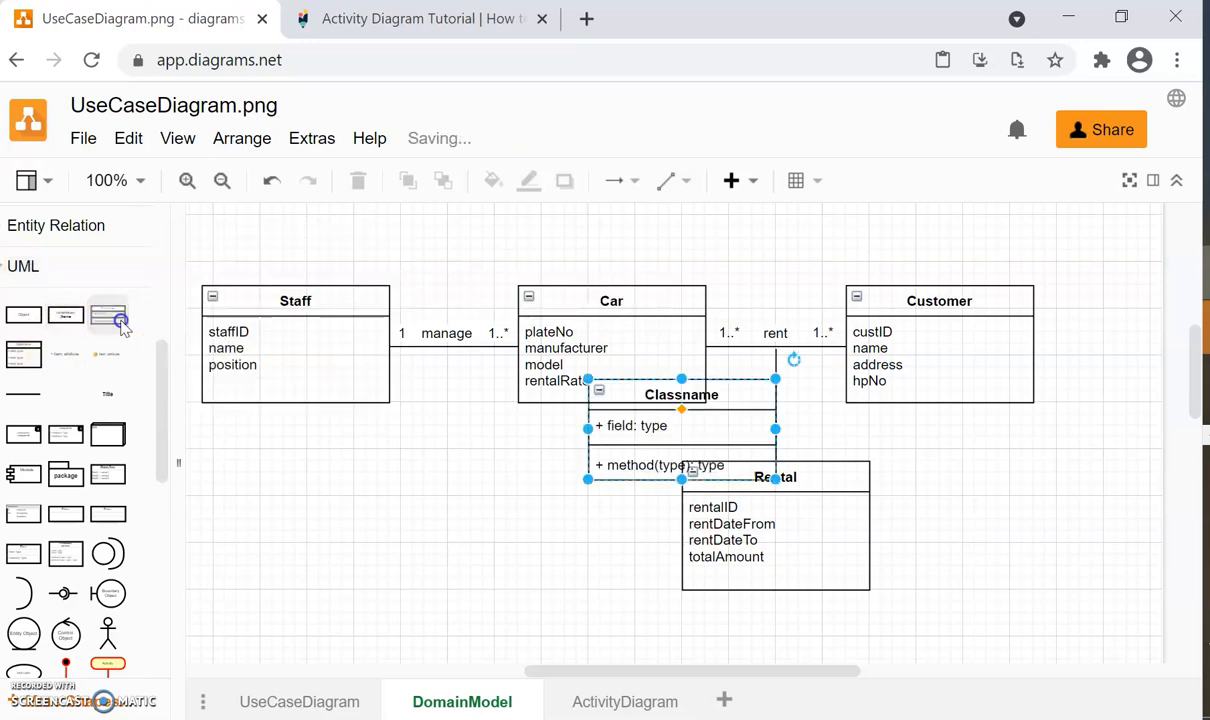
drag(650, 392, 476, 505)
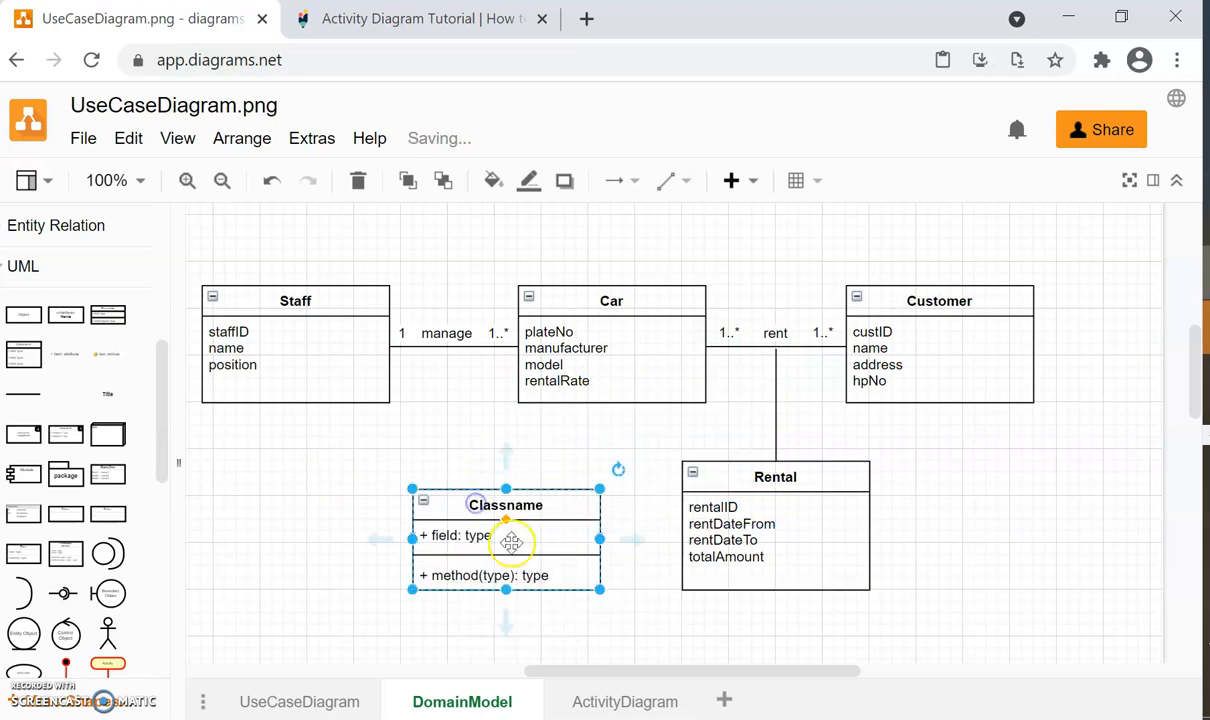
- Delete the method row and the divider line from the new class, keeping only its name and field row
double_click(505, 578)
click(546, 572)
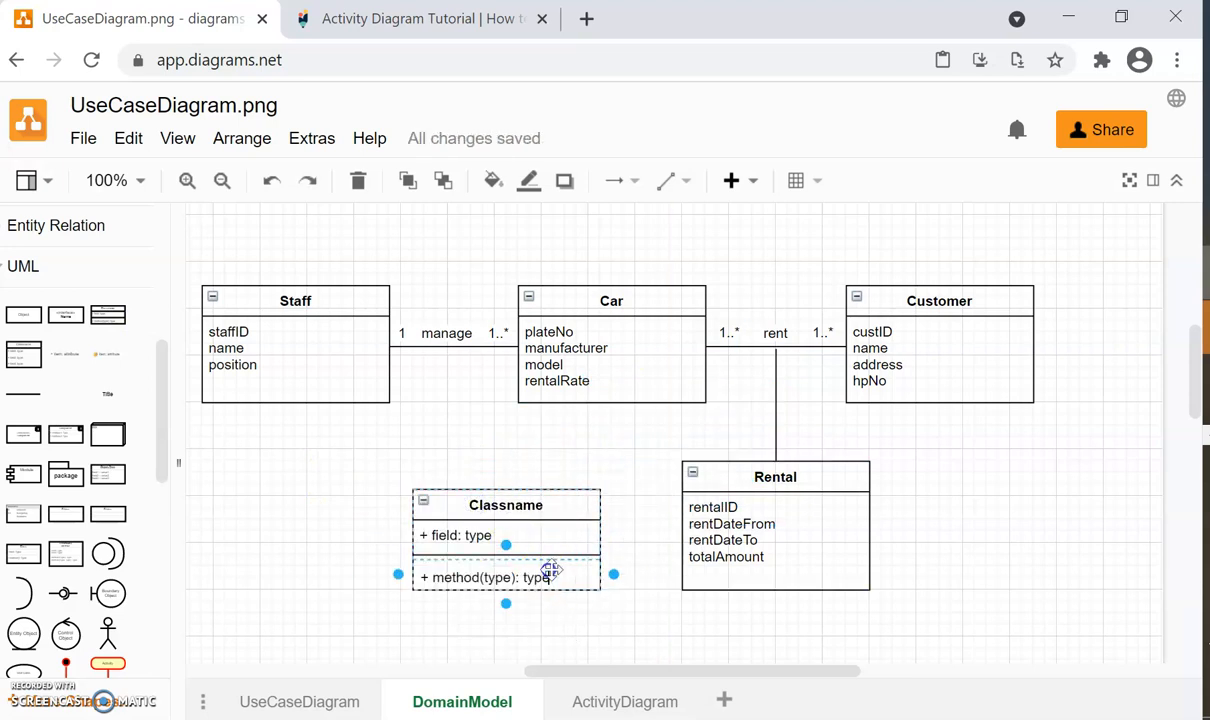
key(Delete)
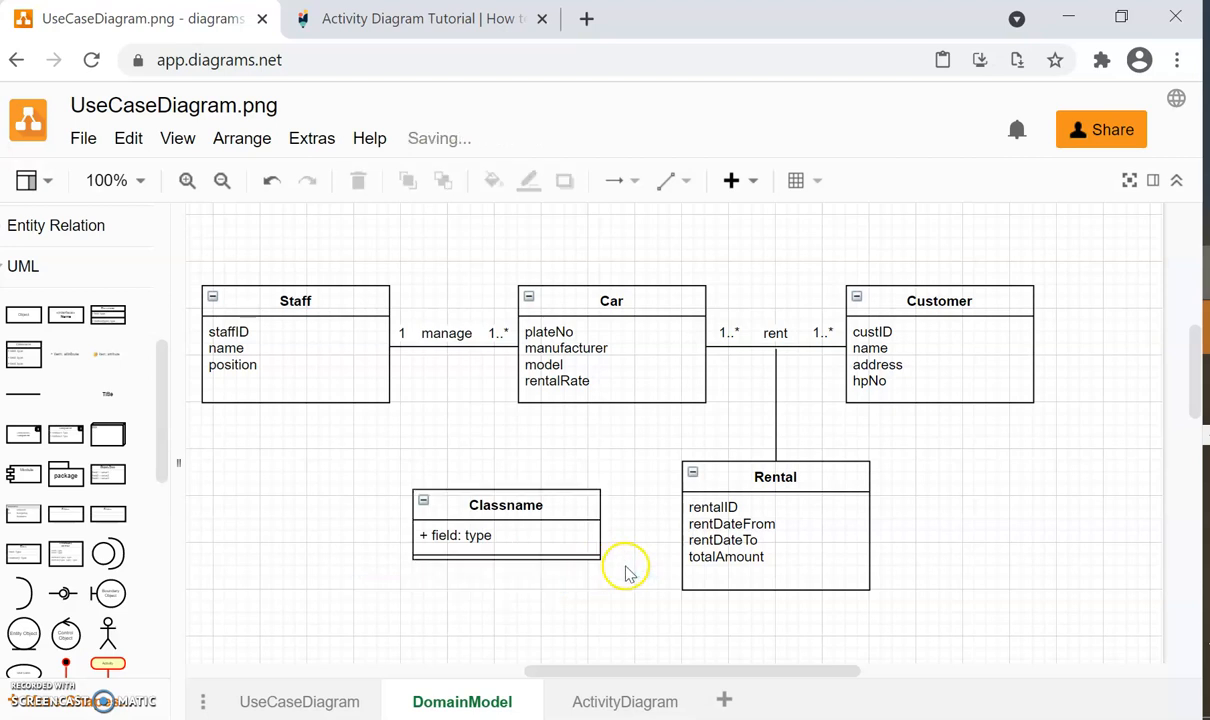
click(502, 558)
drag(506, 558, 514, 557)
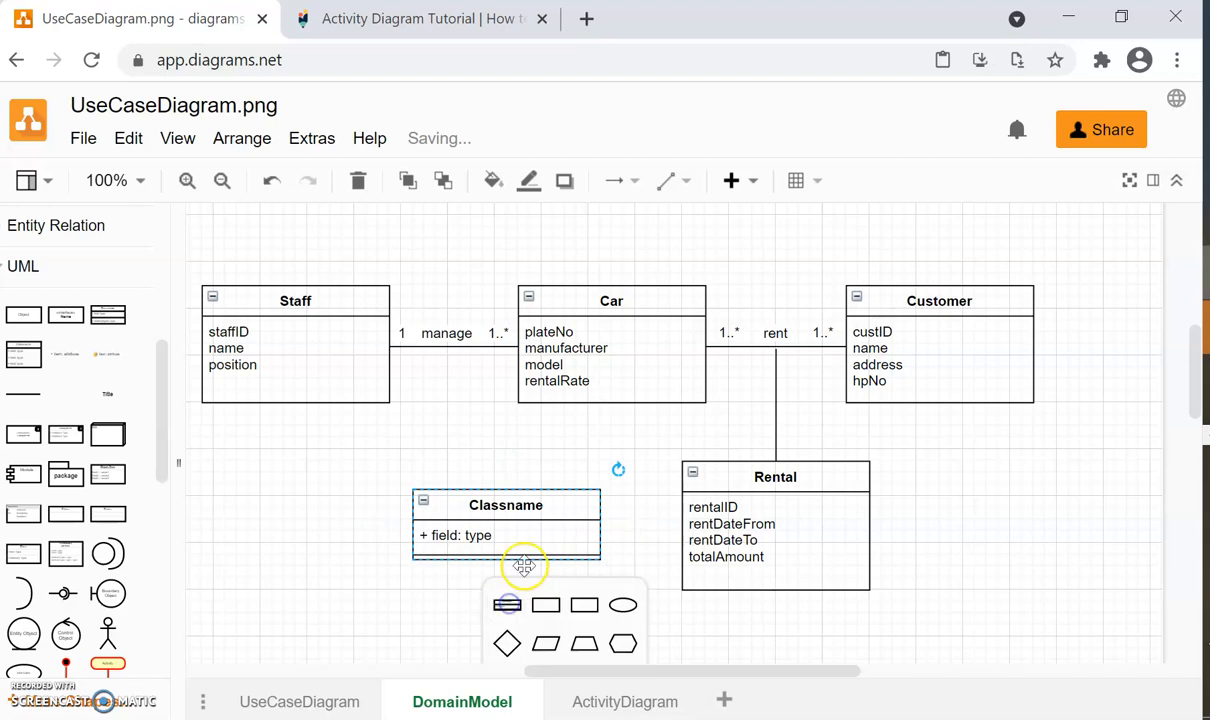
click(516, 556)
key(Delete)
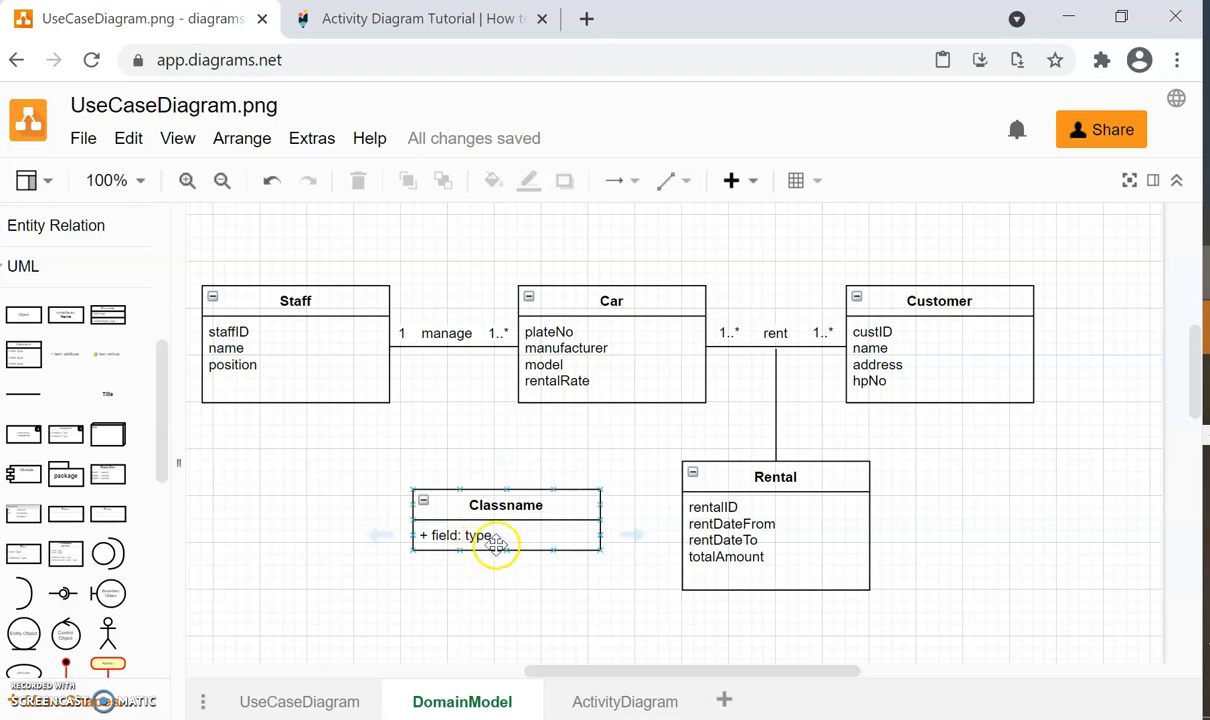
- Rename the new class as Payment
click(470, 552)
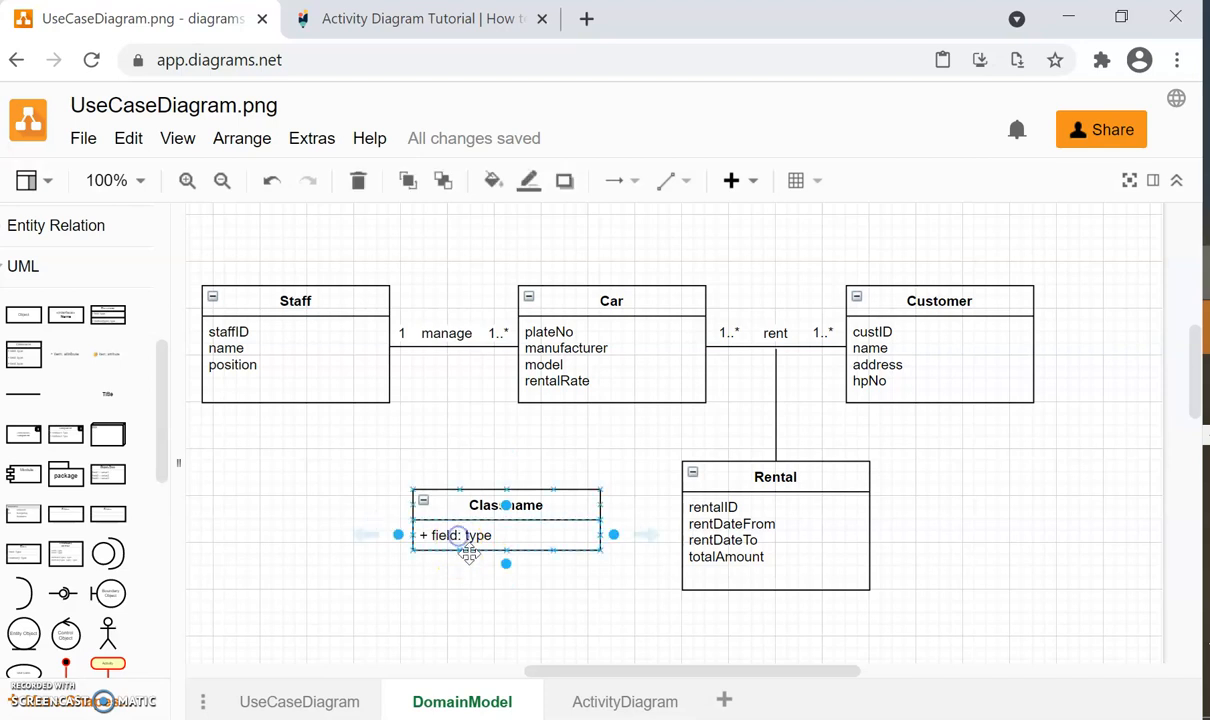
click(467, 538)
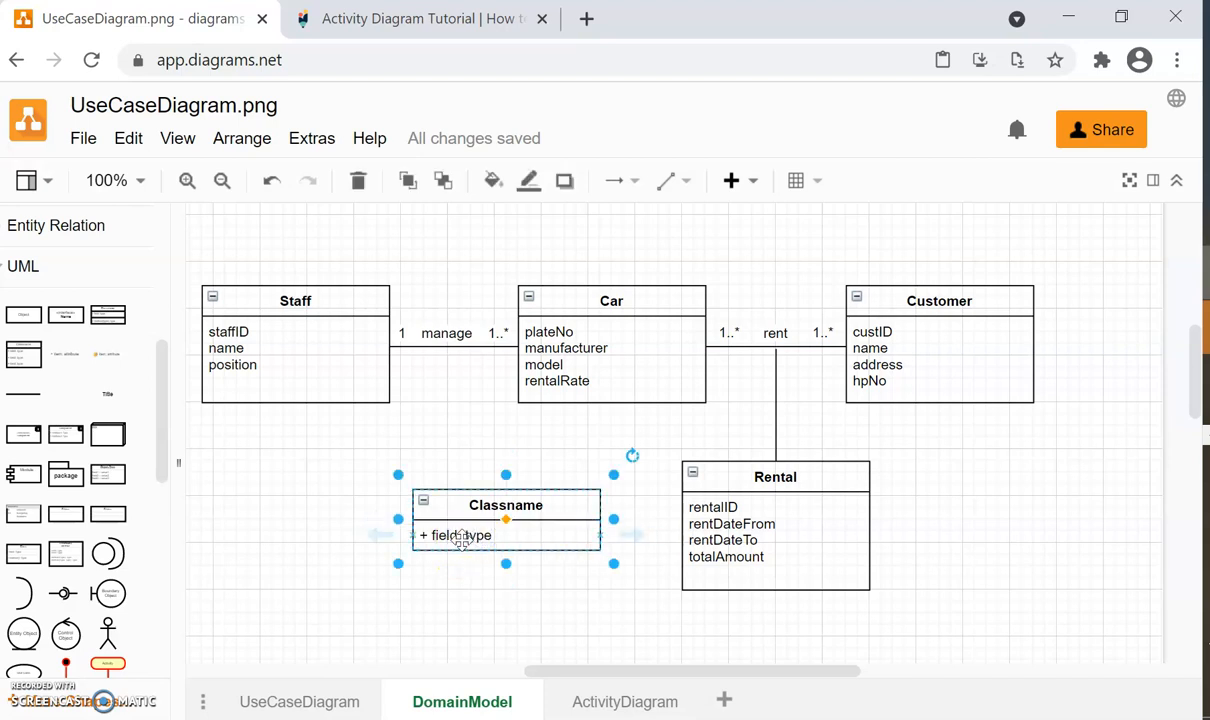
double_click(563, 510)
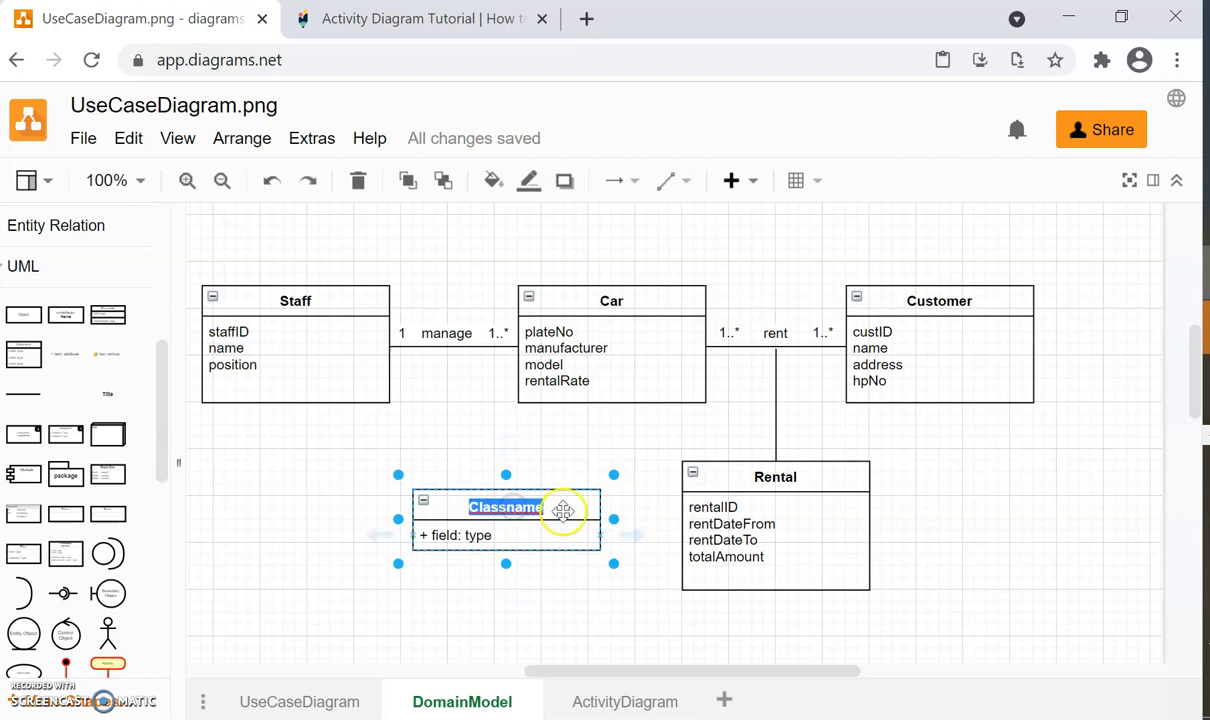
text(Pa)
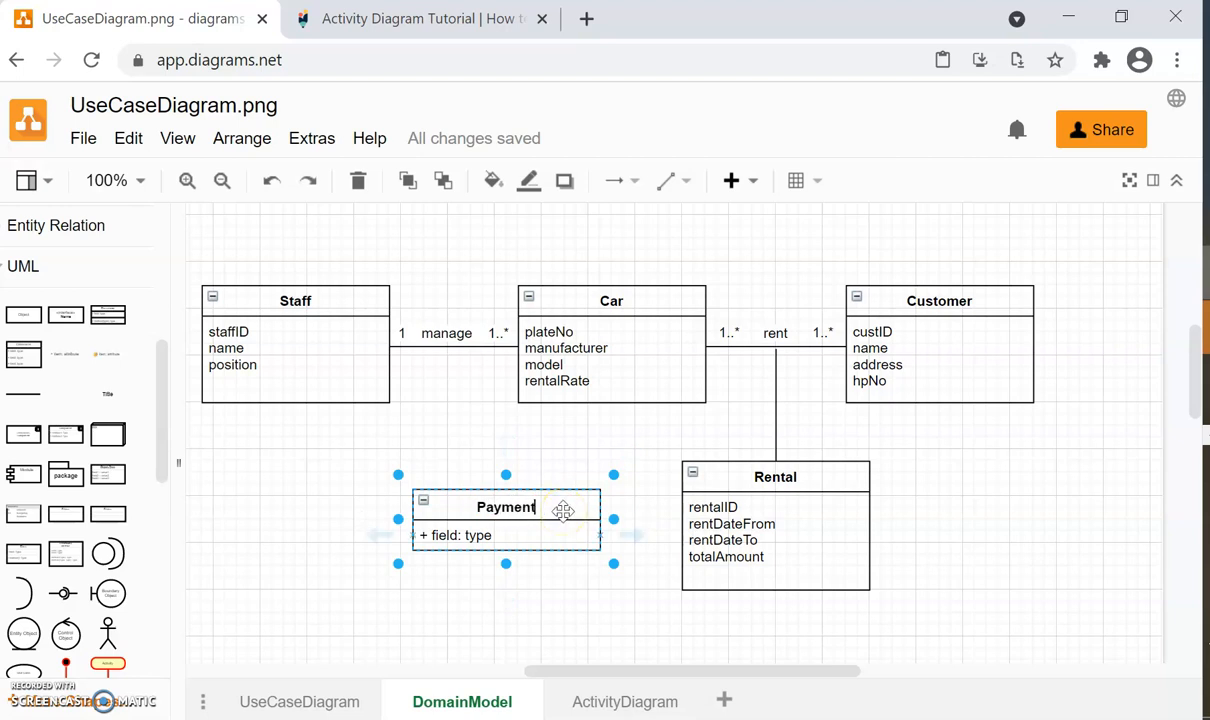
text(yment)
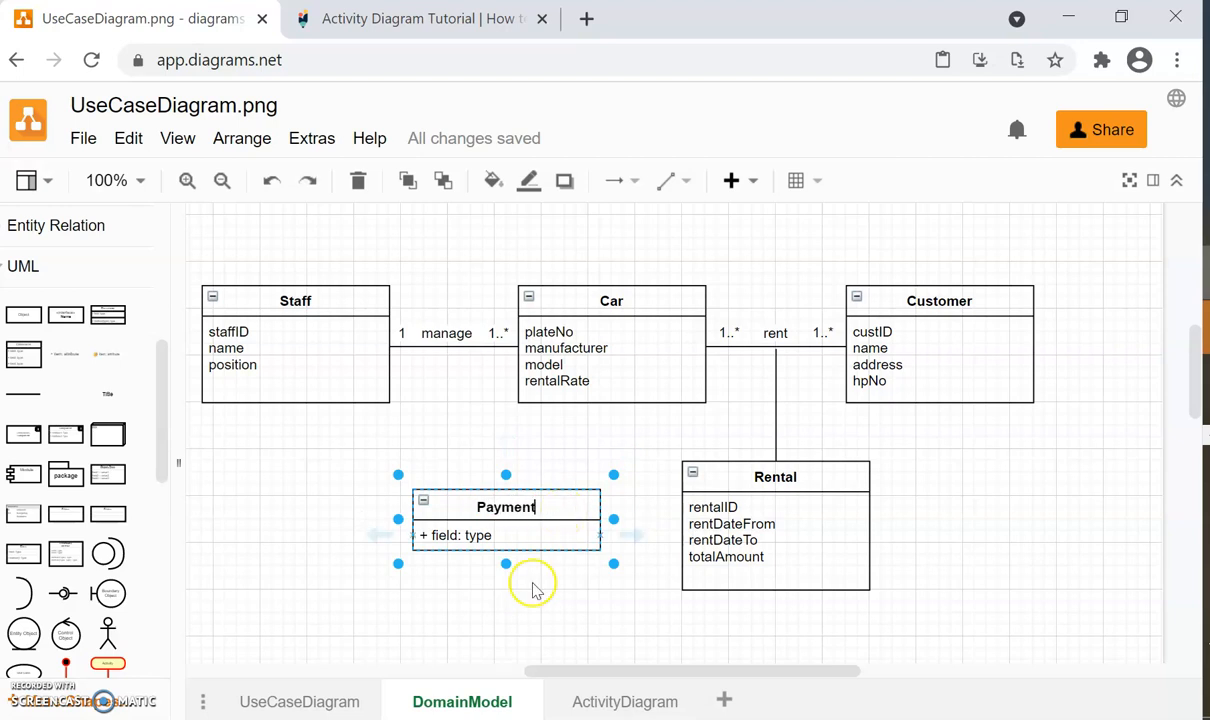
- Replace the Payment class's default field text with invoiceNo and enlarge the attribute section downward
click(444, 535)
double_click(455, 537)
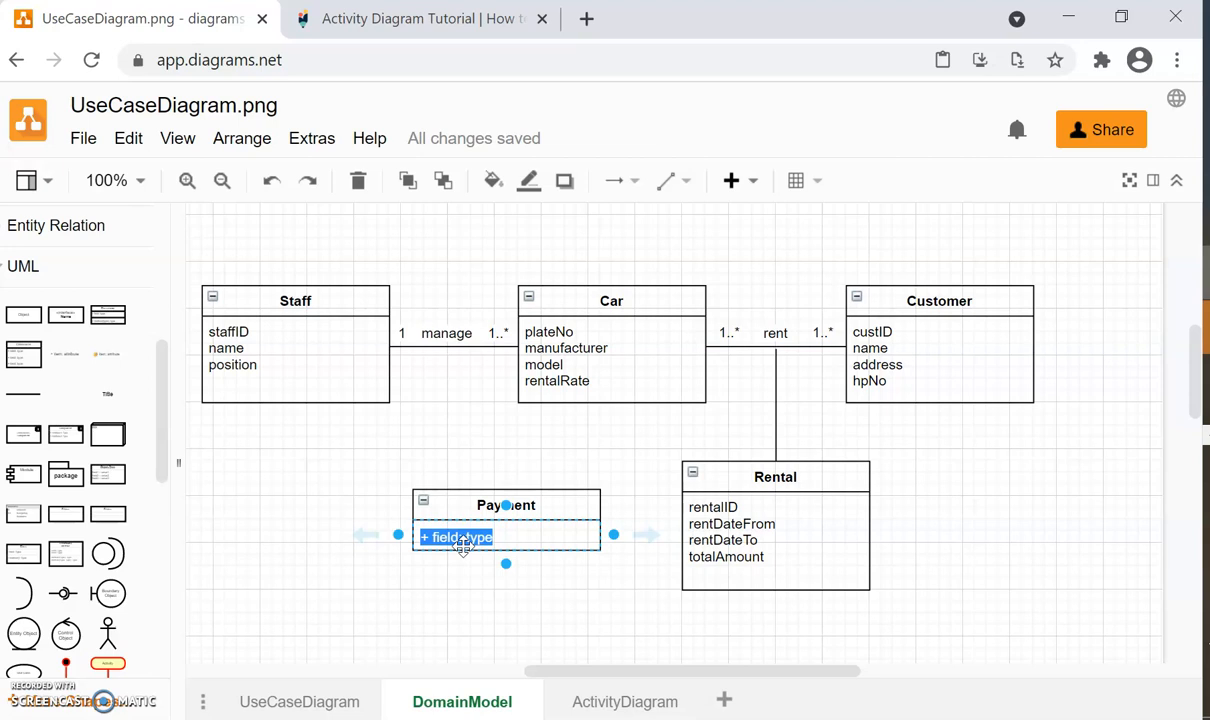
text(invoiceNo)
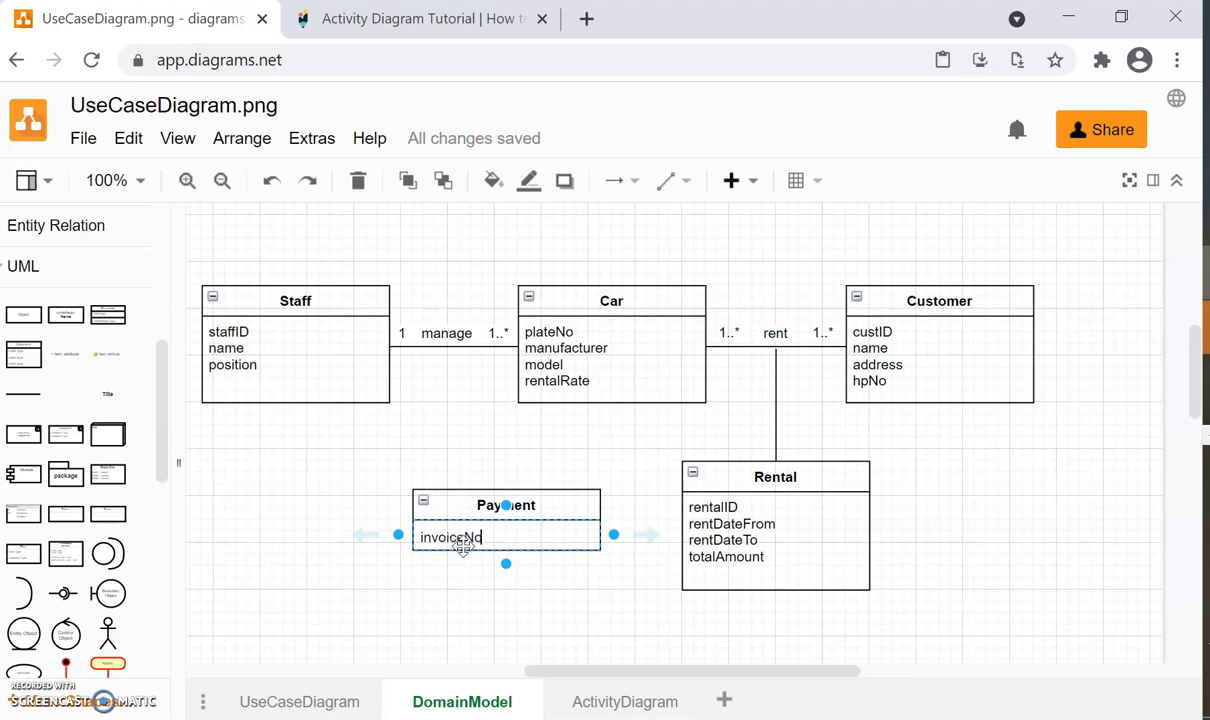
click(494, 551)
drag(500, 564, 500, 632)
- Add date and amountPaid below invoiceNo in the Payment class and shorten the attribute section to fit
click(473, 573)
double_click(473, 540)
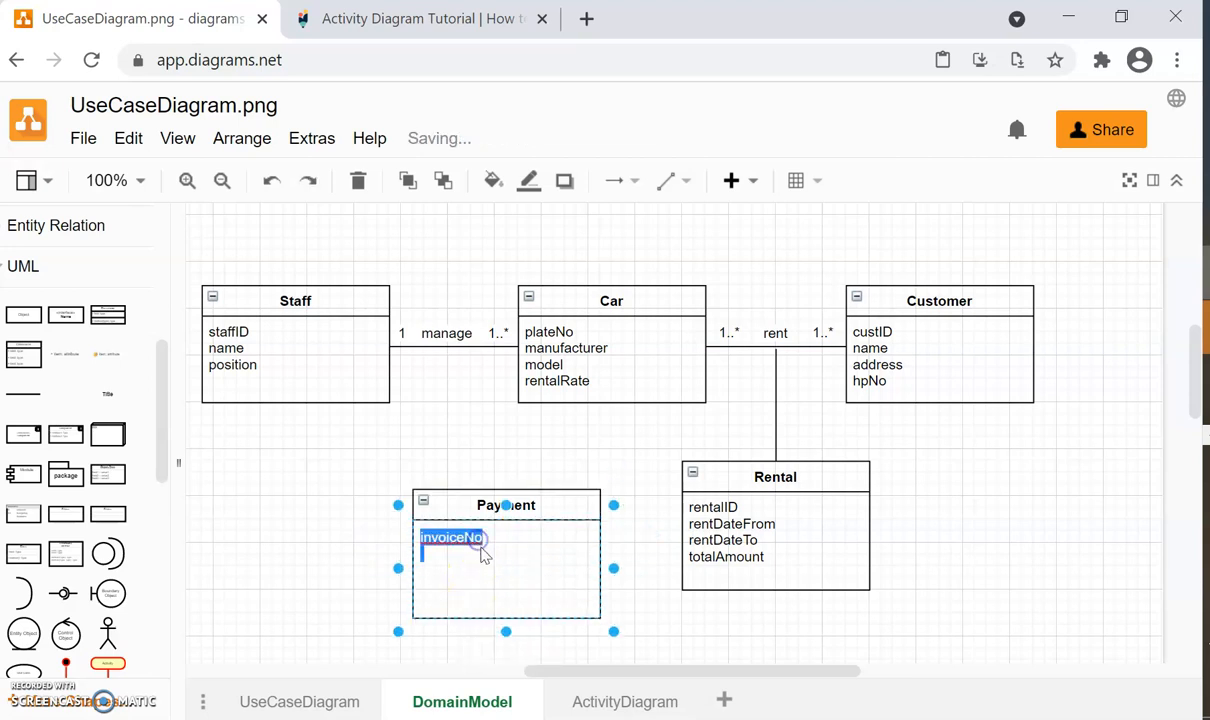
click(484, 546)
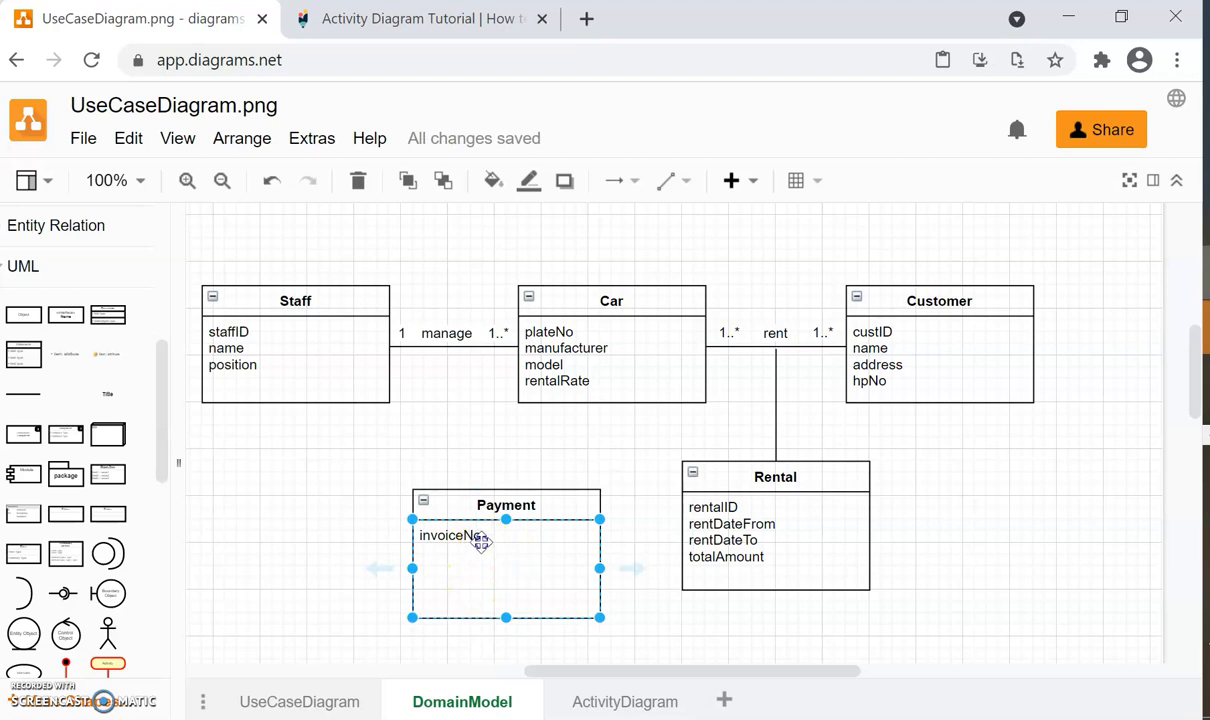
double_click(473, 538)
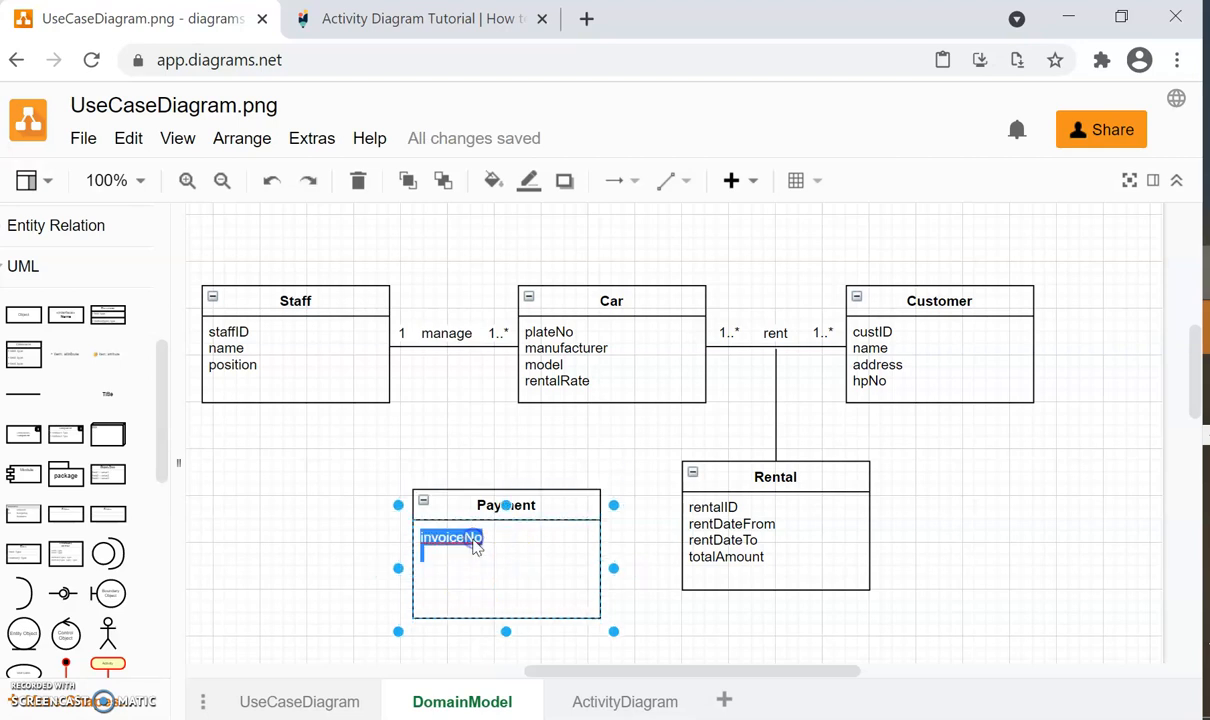
key(Left)
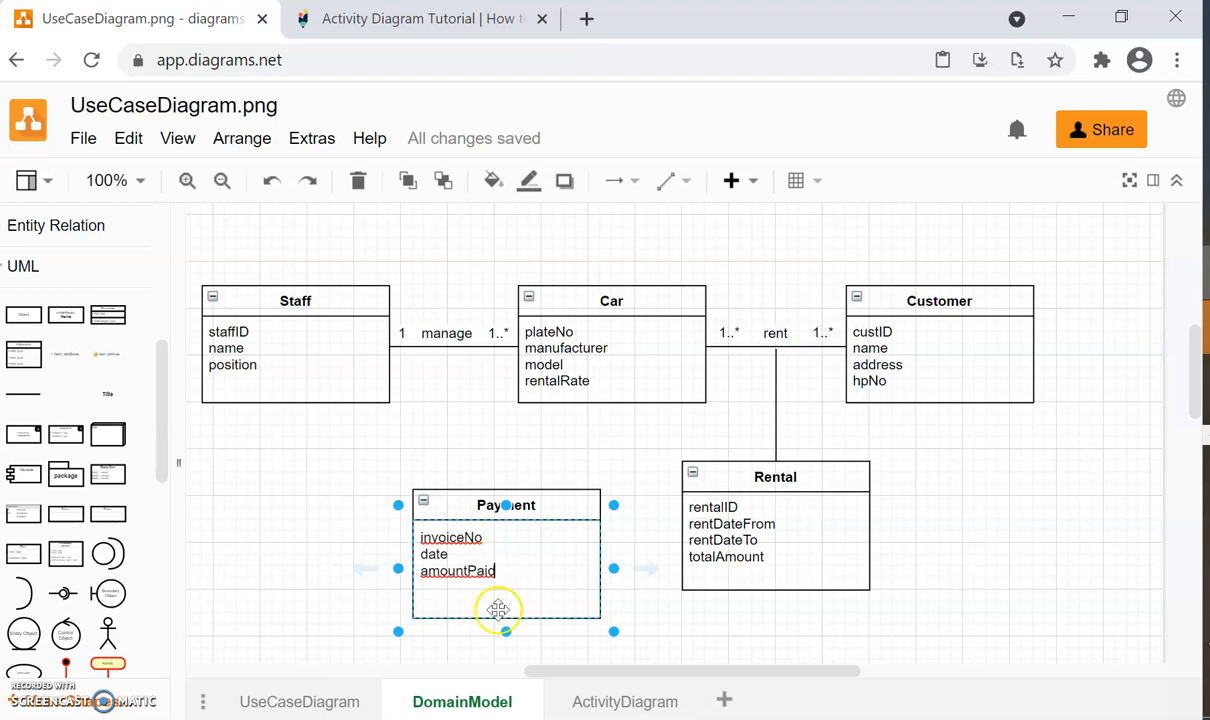
drag(505, 630, 505, 601)
- Move the whole Payment class beside the Rental class, below Customer, undoing any move that takes only its attributes
drag(544, 506, 704, 500)
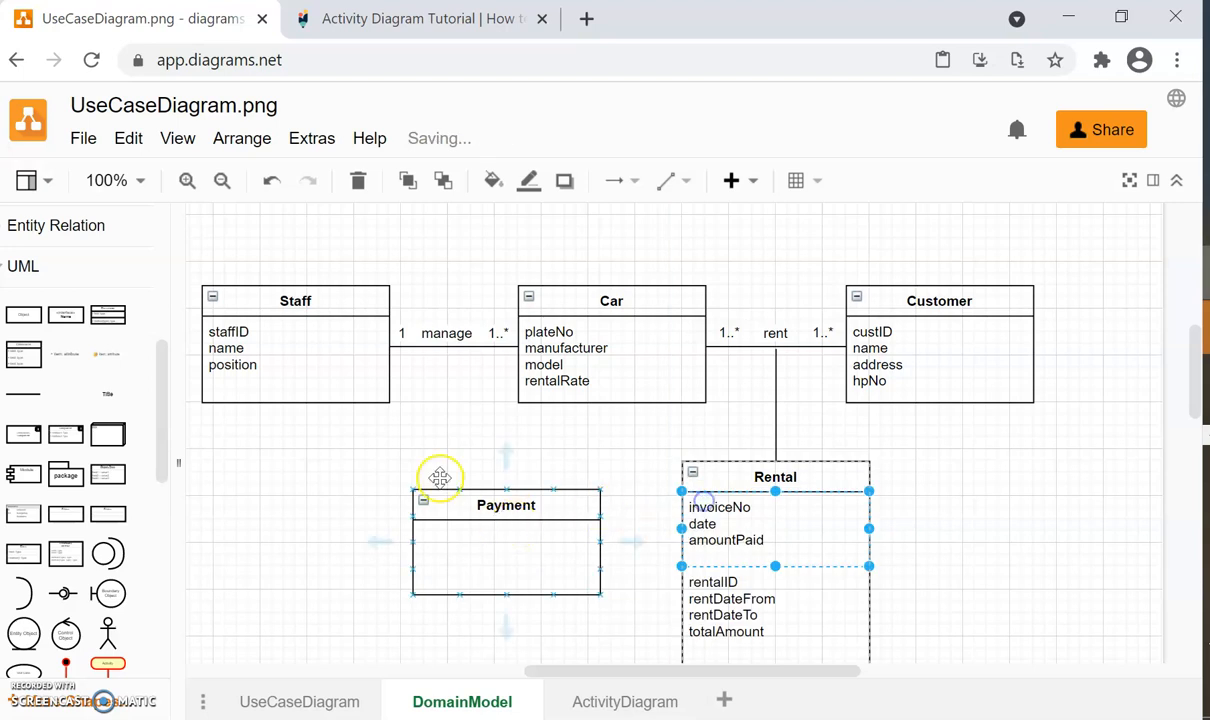
click(266, 181)
click(498, 495)
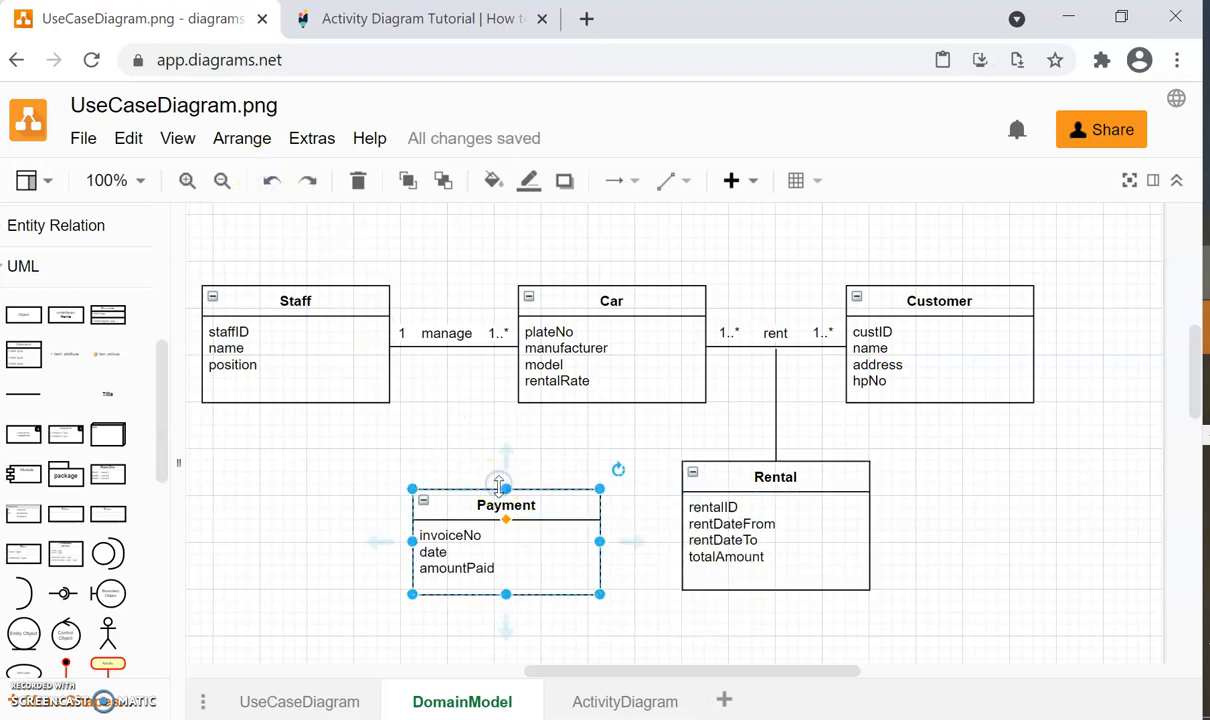
drag(521, 489, 1030, 465)
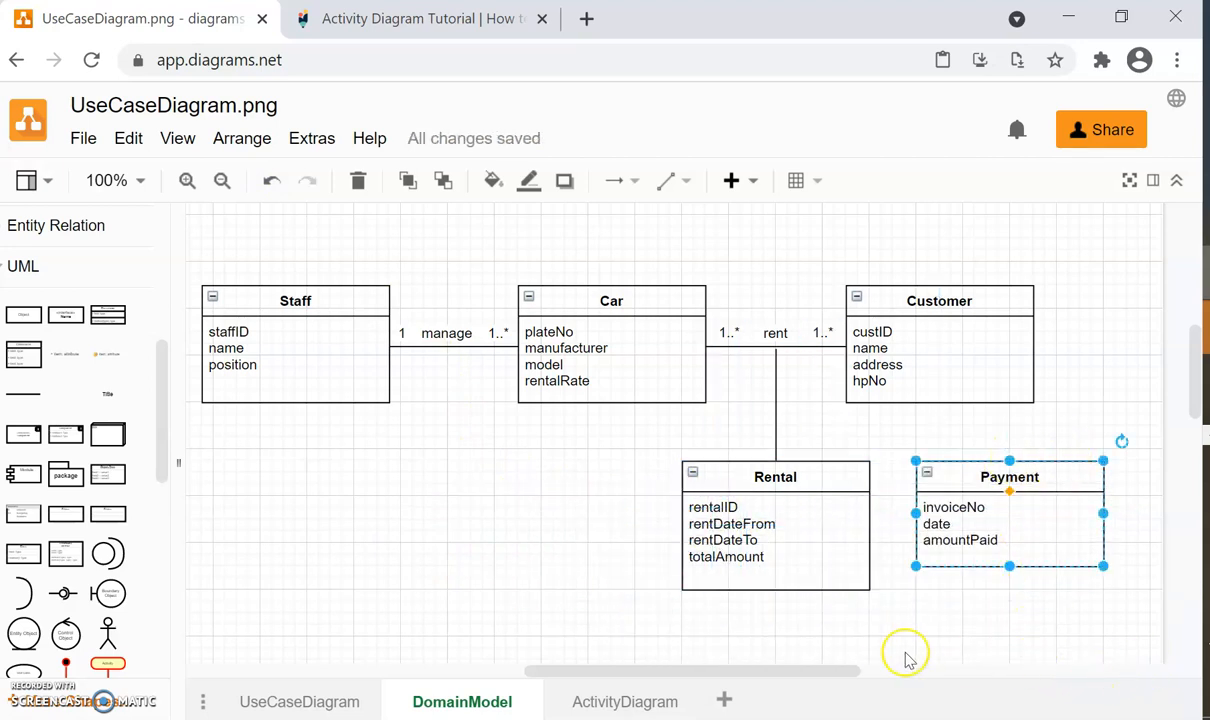
- Connect the Customer class to the Payment class with a plain straight line
drag(845, 670, 900, 670)
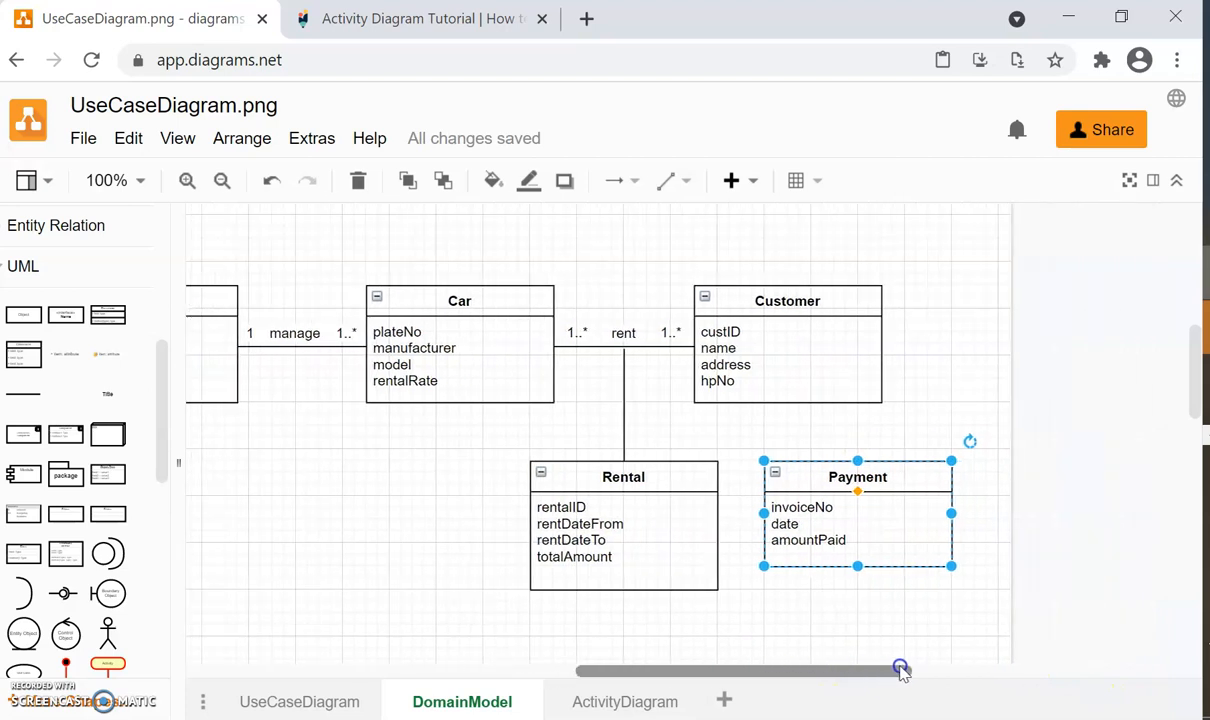
click(845, 422)
click(834, 398)
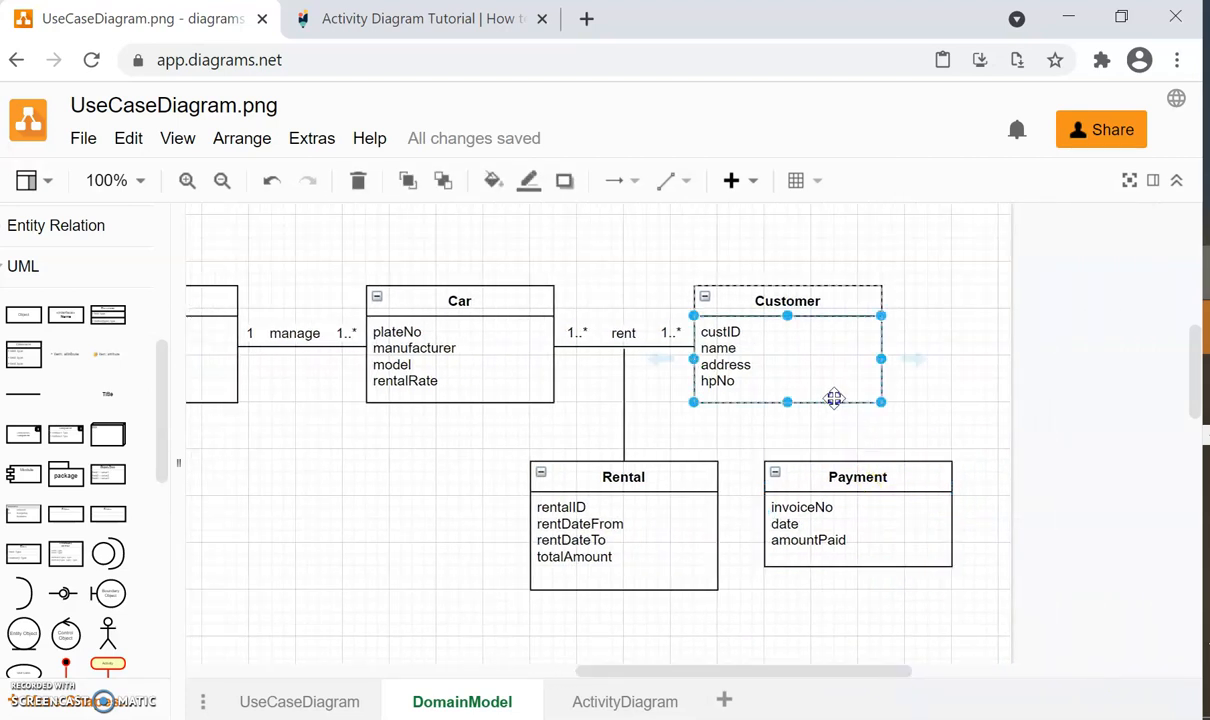
drag(788, 404, 788, 404)
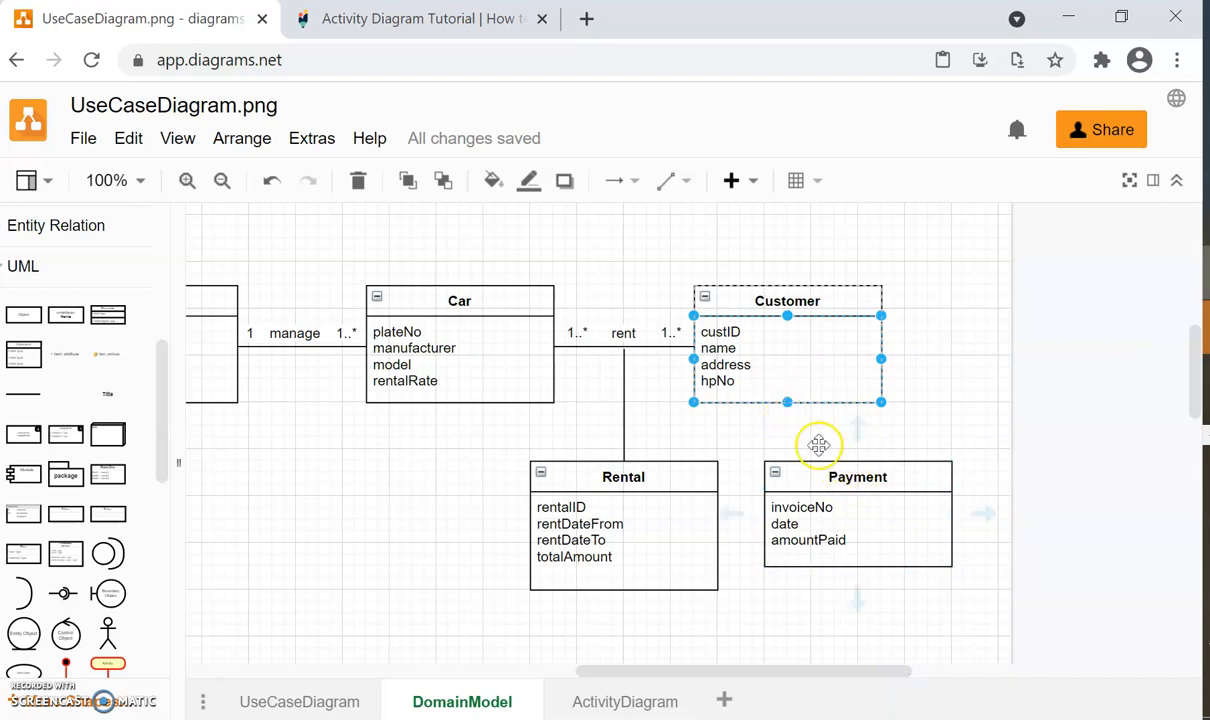
drag(788, 404, 788, 402)
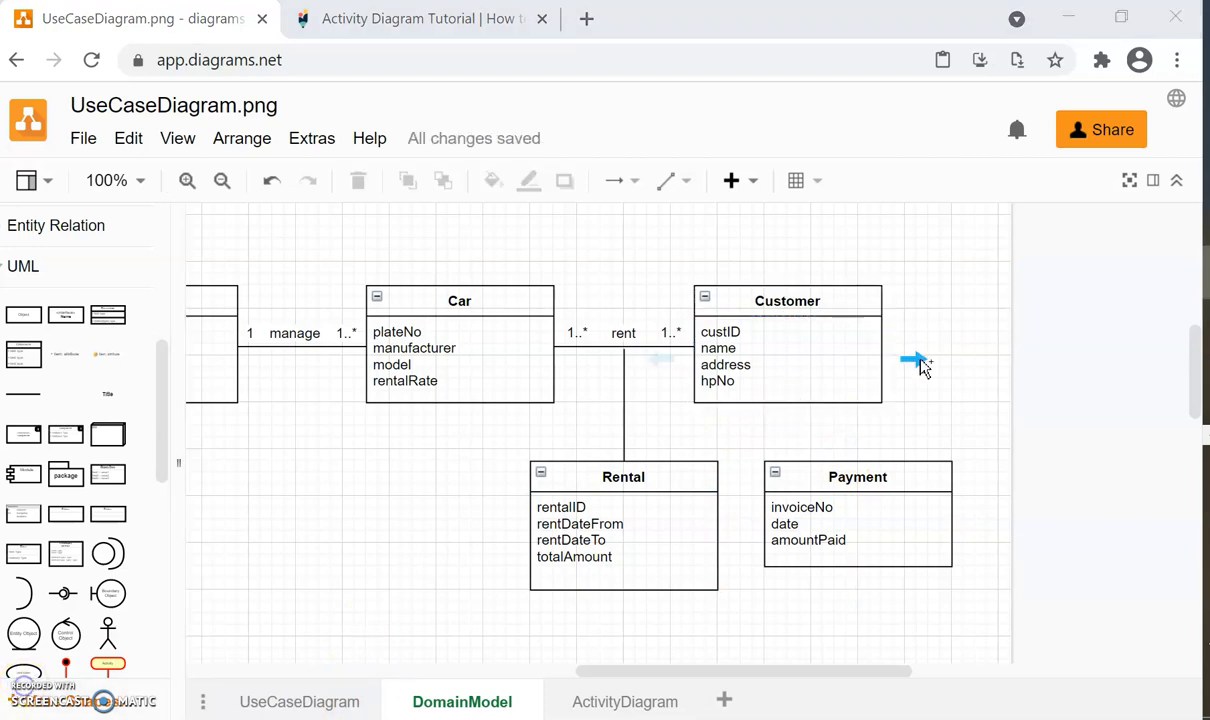
drag(920, 362, 857, 462)
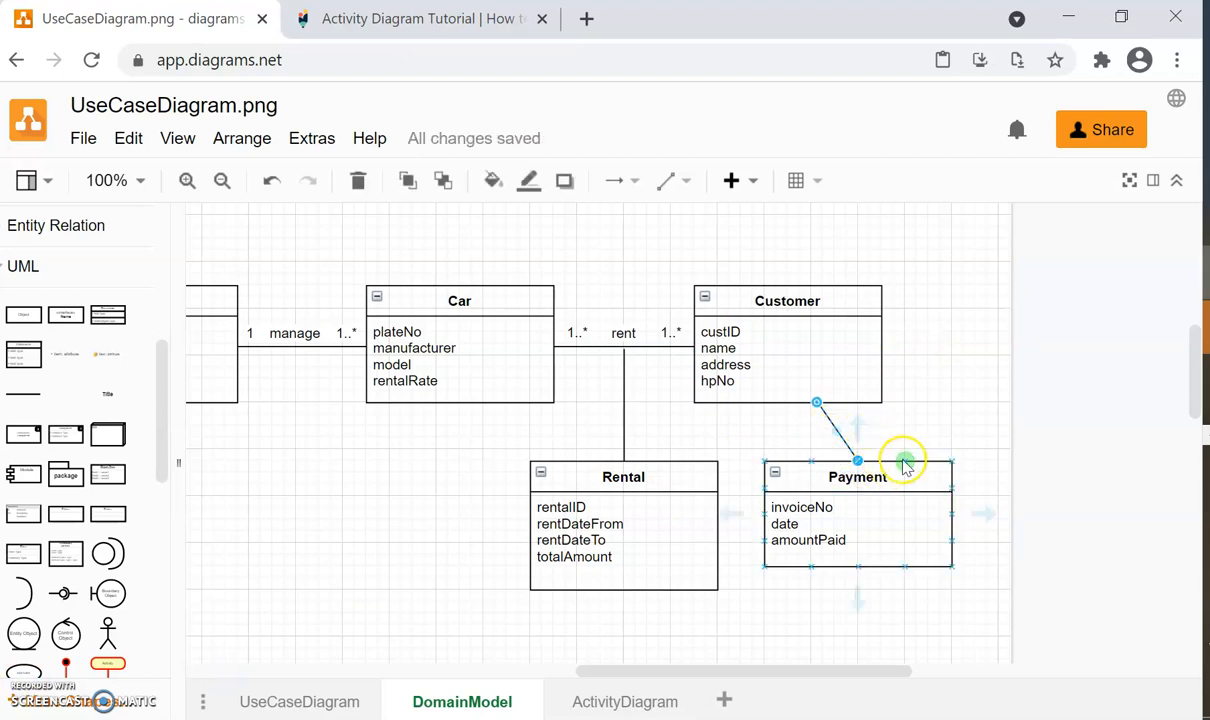
- Shift the Payment class slightly left and the Customer class right so they align and their connecting line is vertical
click(890, 461)
drag(890, 461, 860, 460)
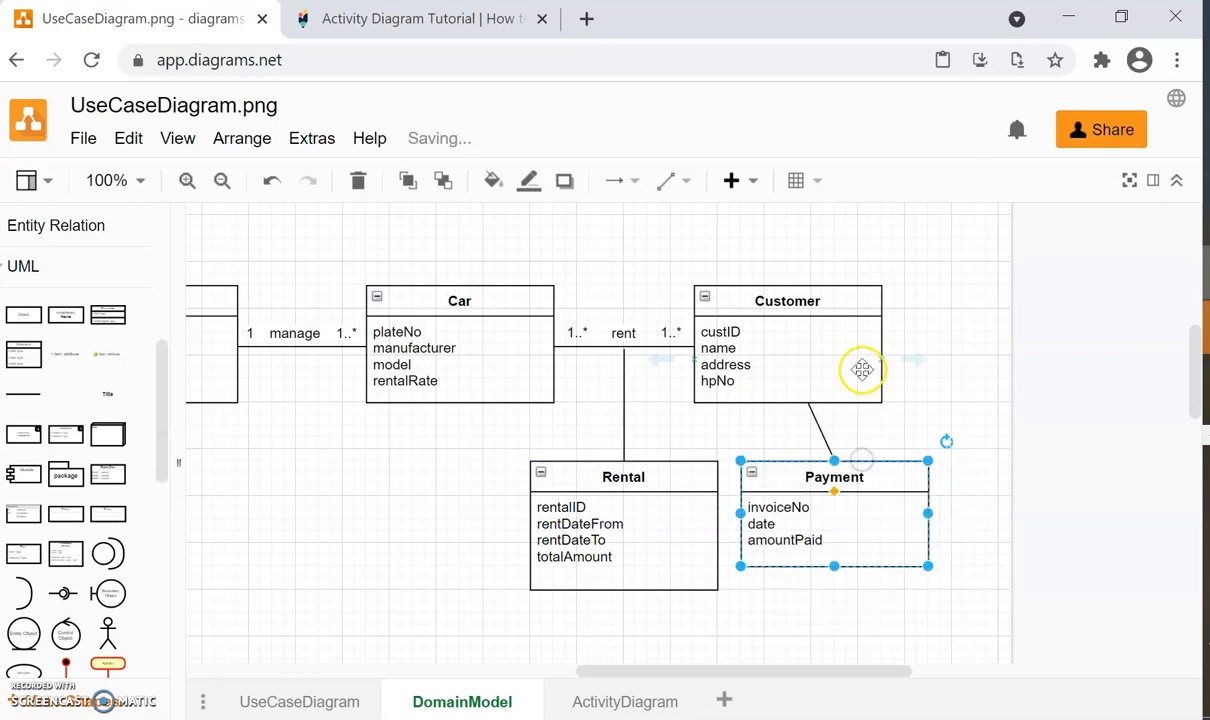
click(855, 289)
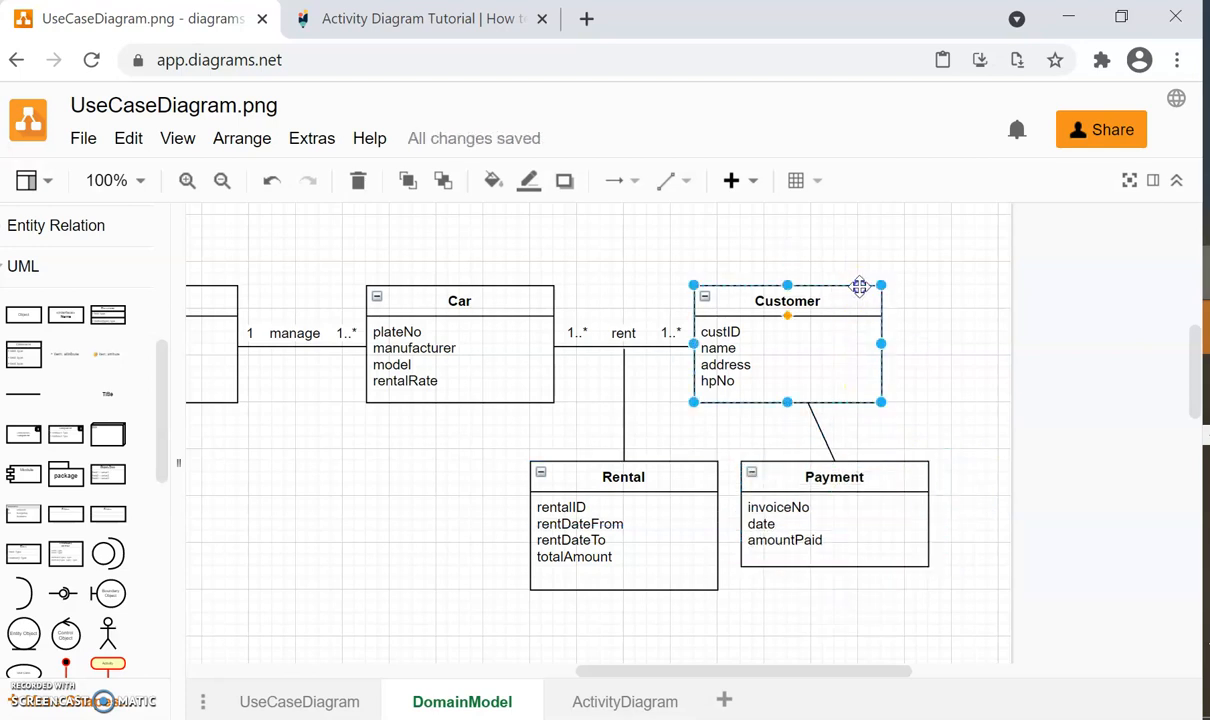
drag(864, 289, 906, 304)
click(994, 443)
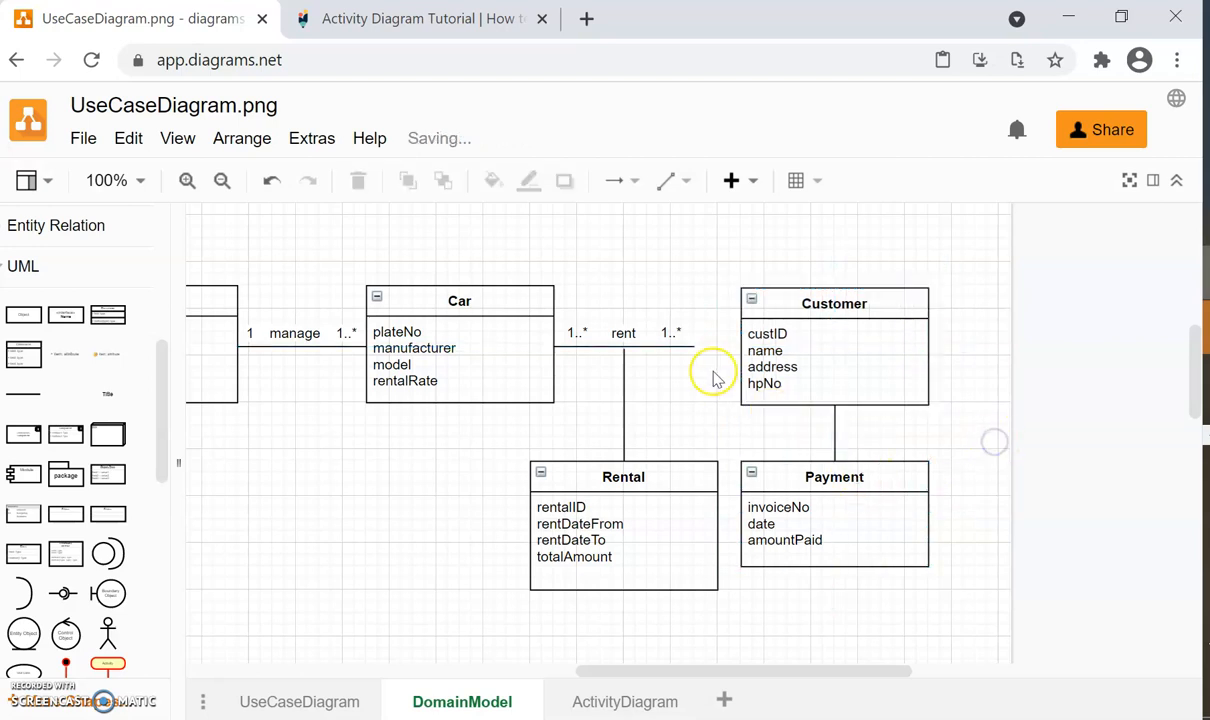
- Extend the rent association line from Car so that it reaches the moved Customer class
click(684, 342)
click(631, 348)
drag(710, 346, 755, 346)
- Move the Rental class left to widen the gap between it and the Payment class
click(631, 444)
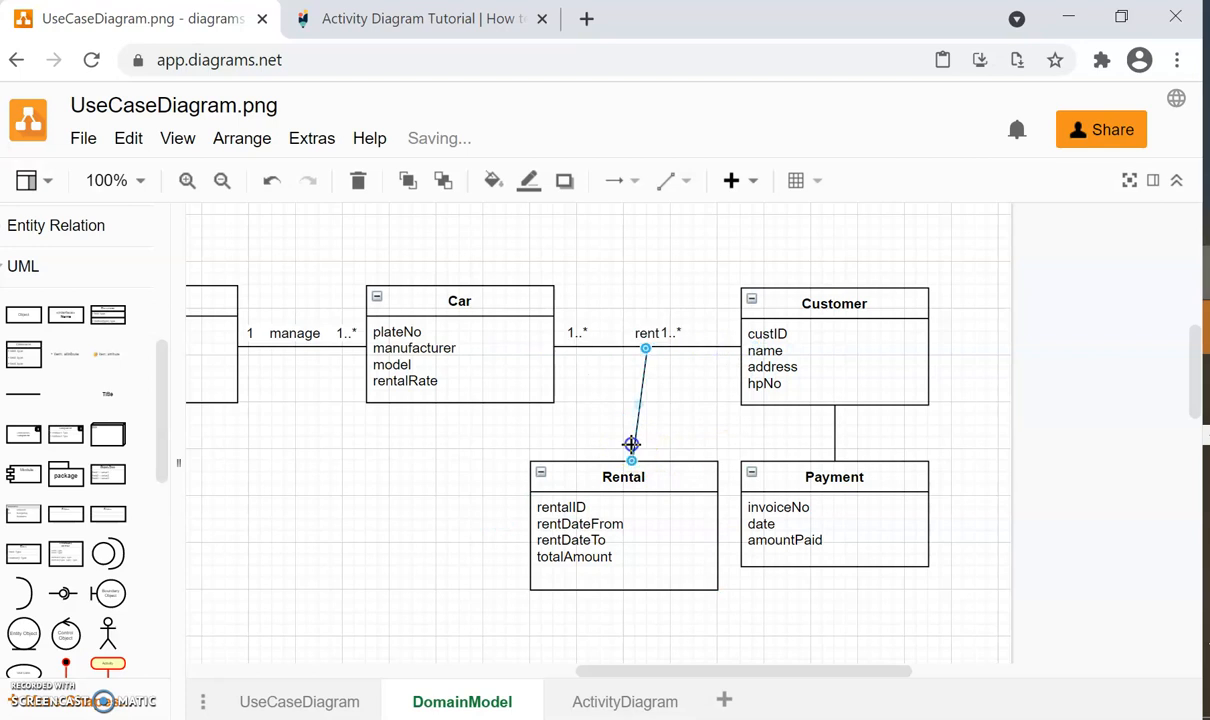
drag(594, 463, 557, 463)
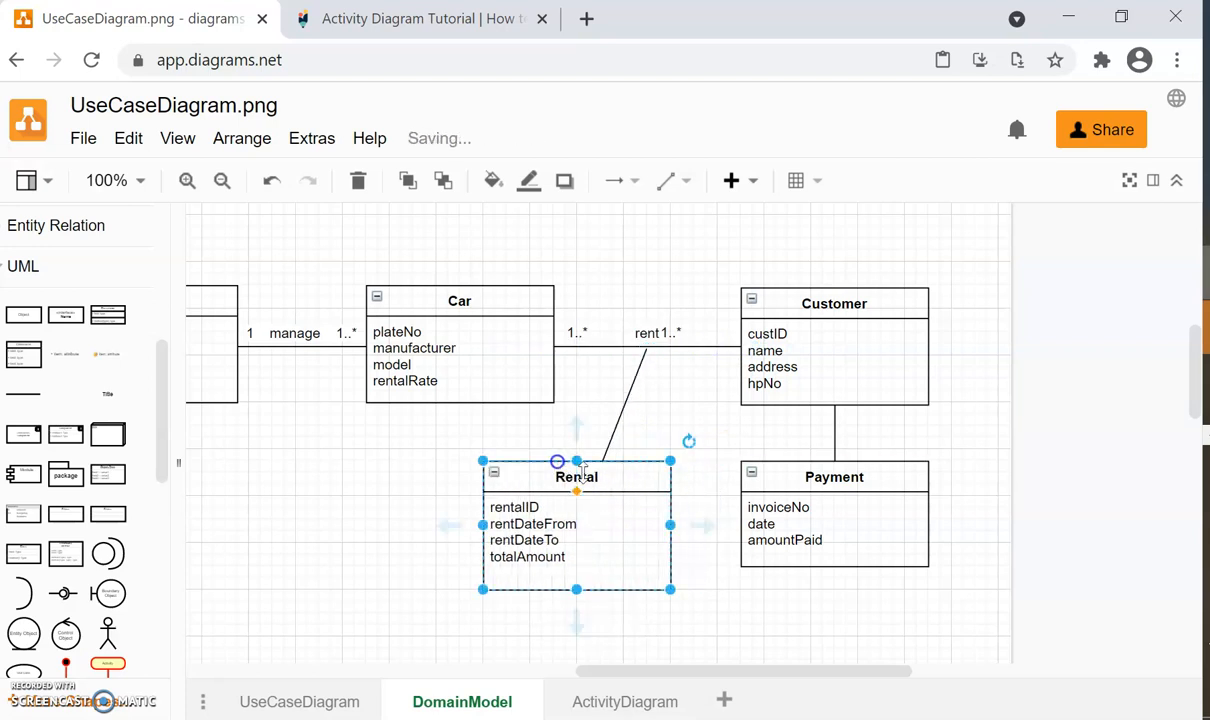
click(830, 550)
click(927, 601)
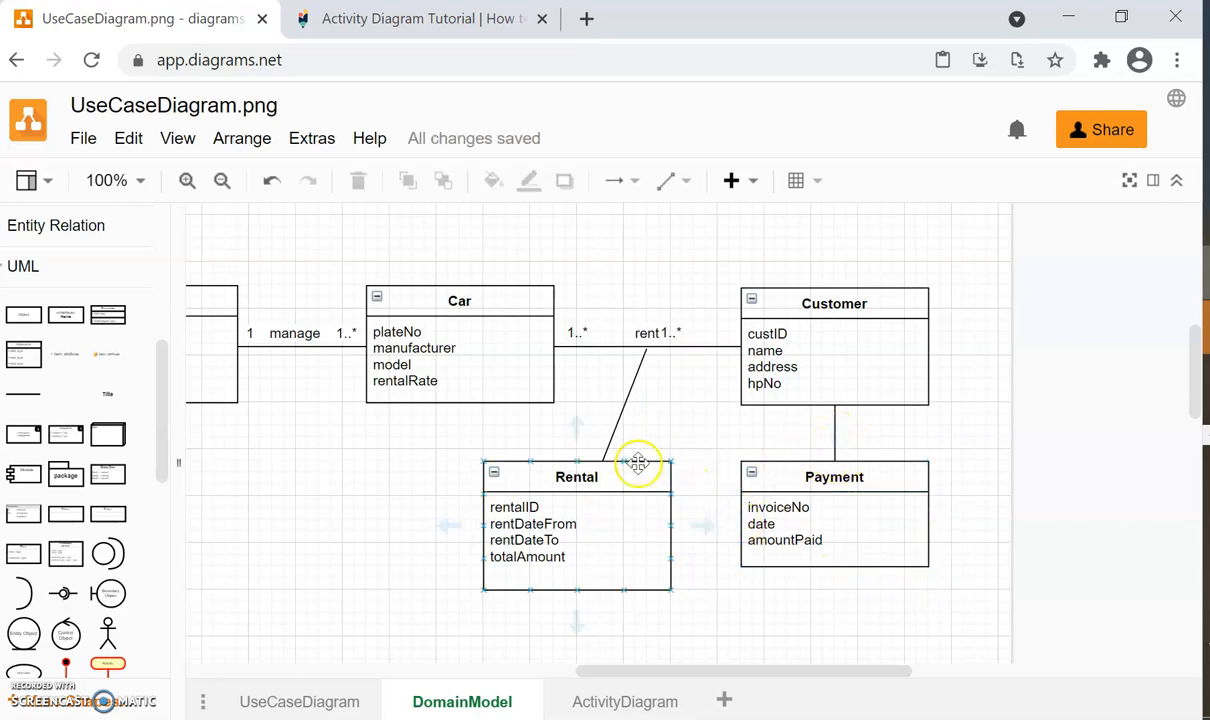
- Label the connecting line between the Customer and Payment classes "make"
click(805, 459)
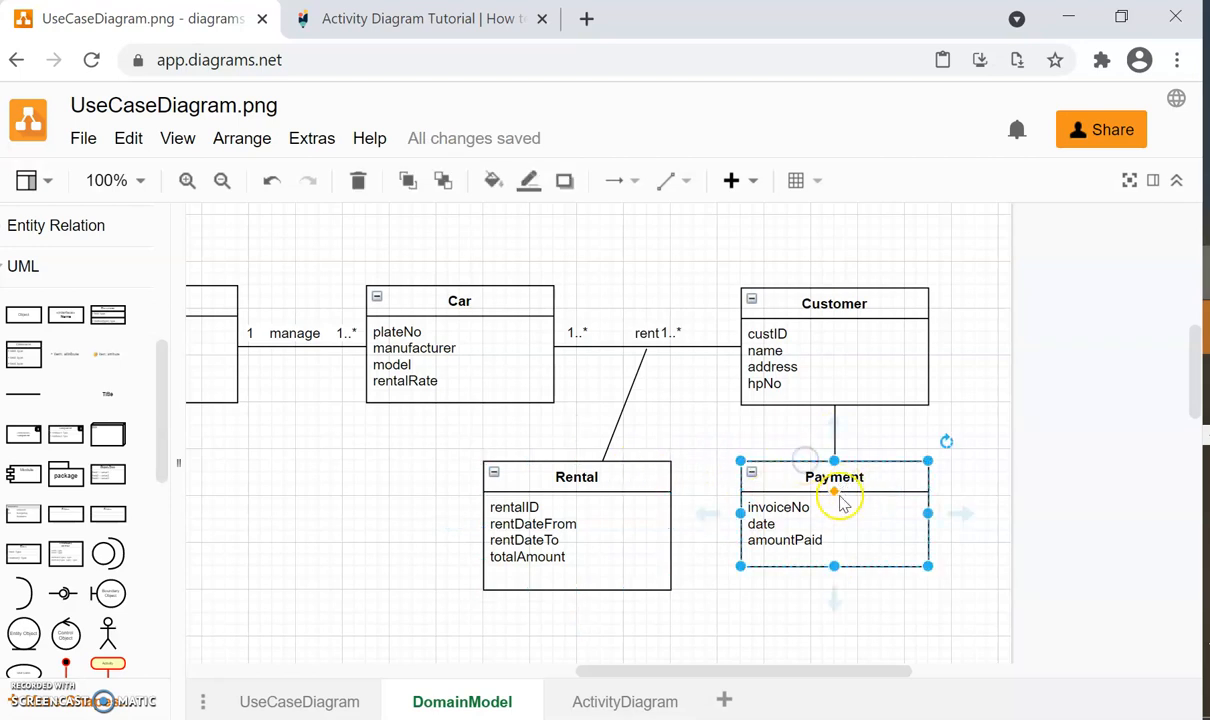
click(850, 440)
click(836, 433)
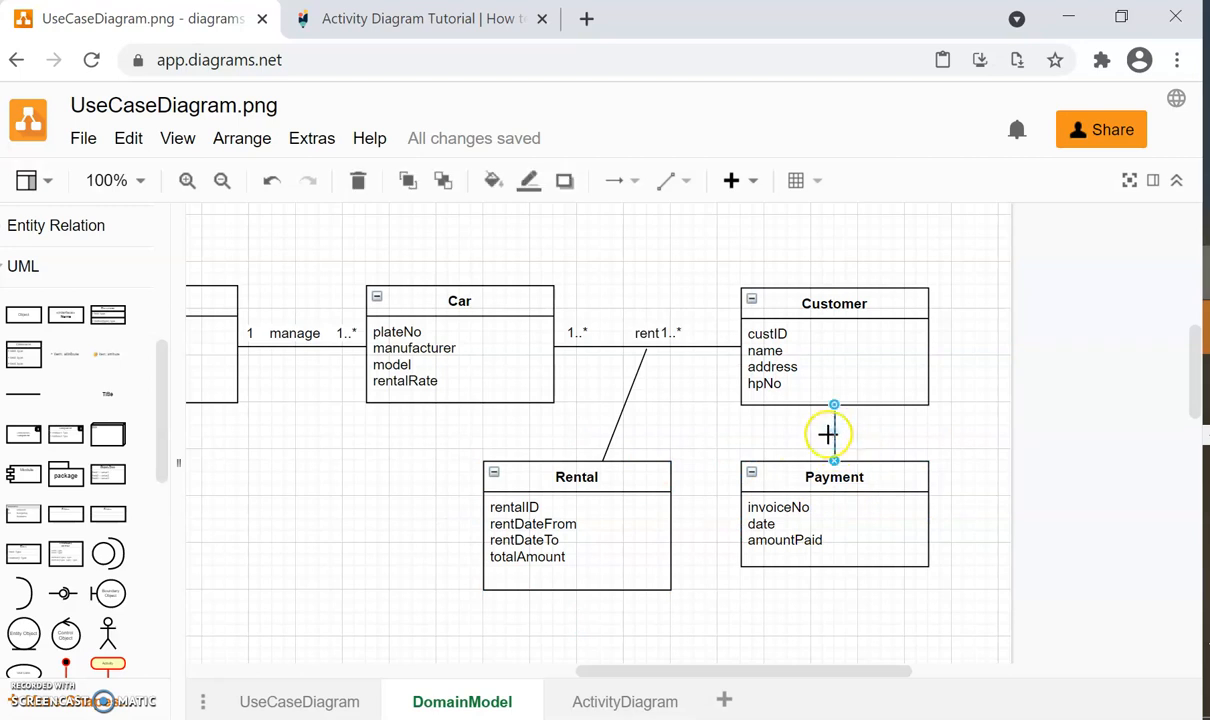
drag(834, 410, 836, 435)
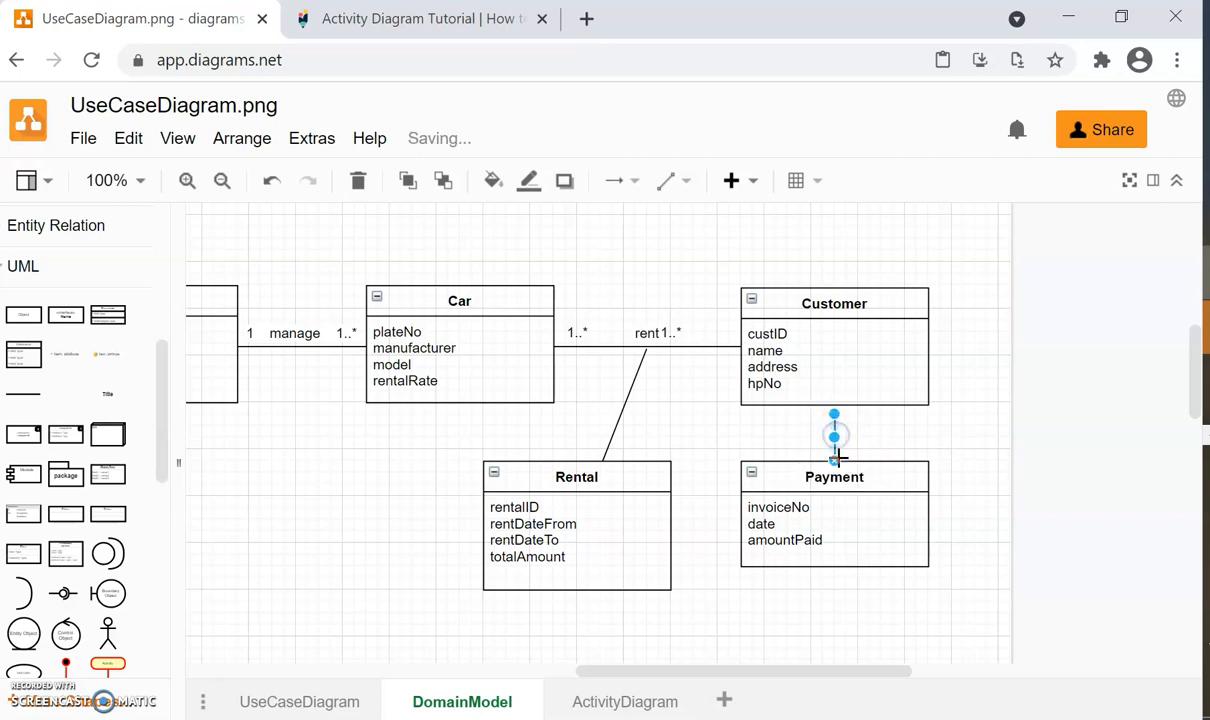
text(make)
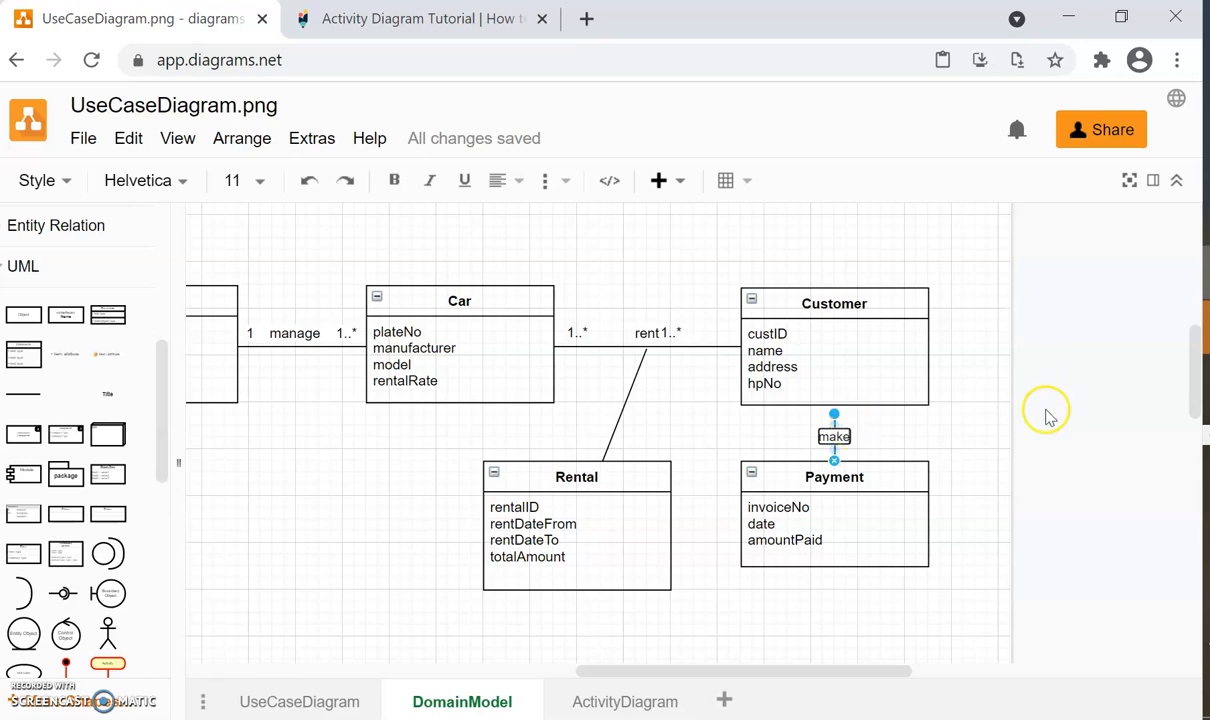
click(986, 441)
- Reattach the upper end of the make line to the bottom edge of the Customer class
click(836, 425)
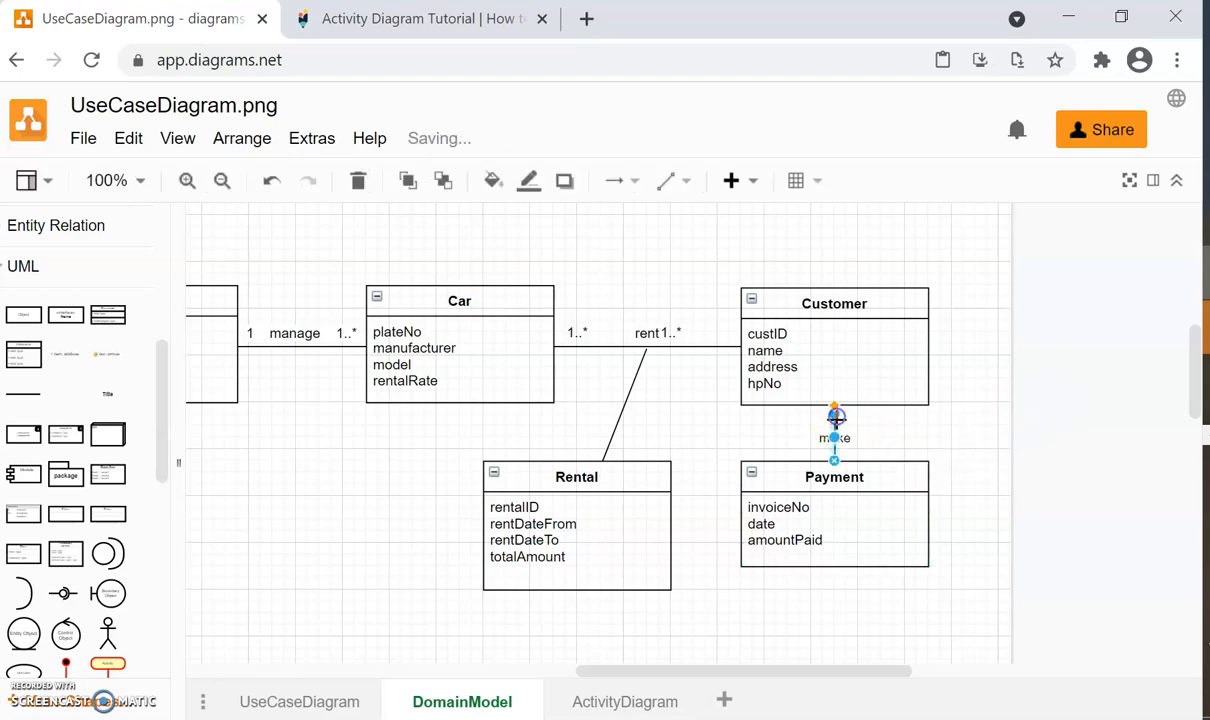
drag(829, 409, 834, 405)
click(940, 455)
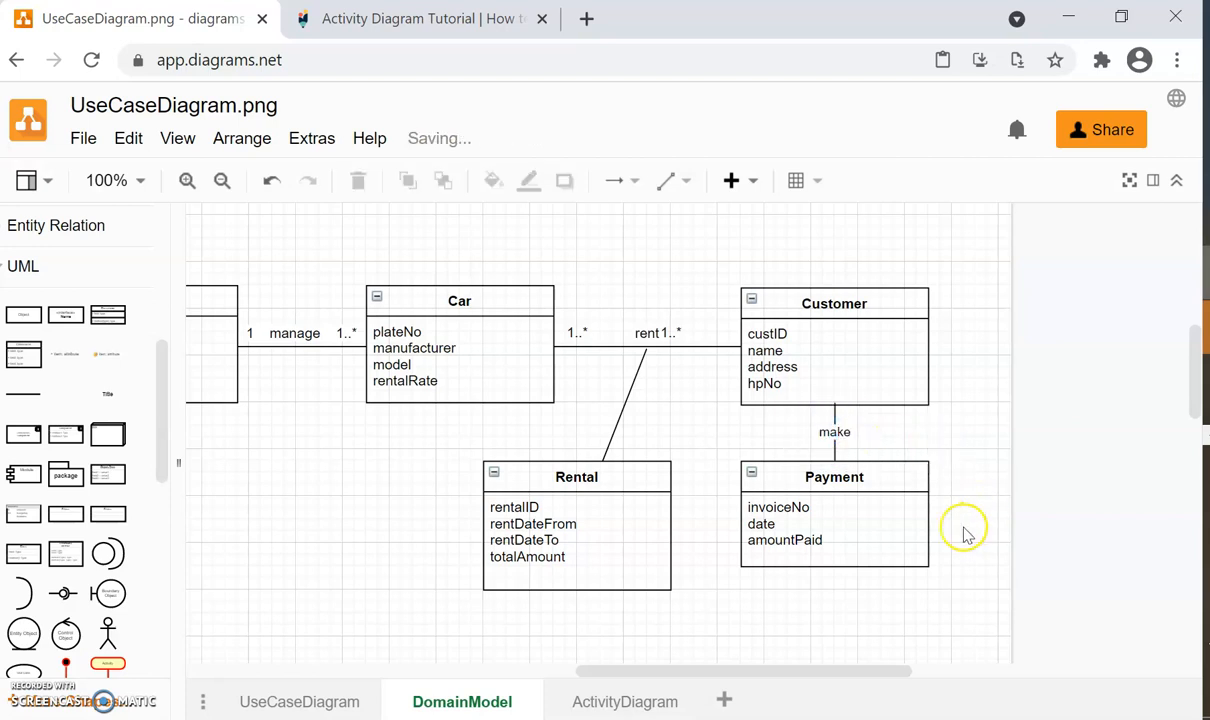
click(83, 145)
click(100, 254)
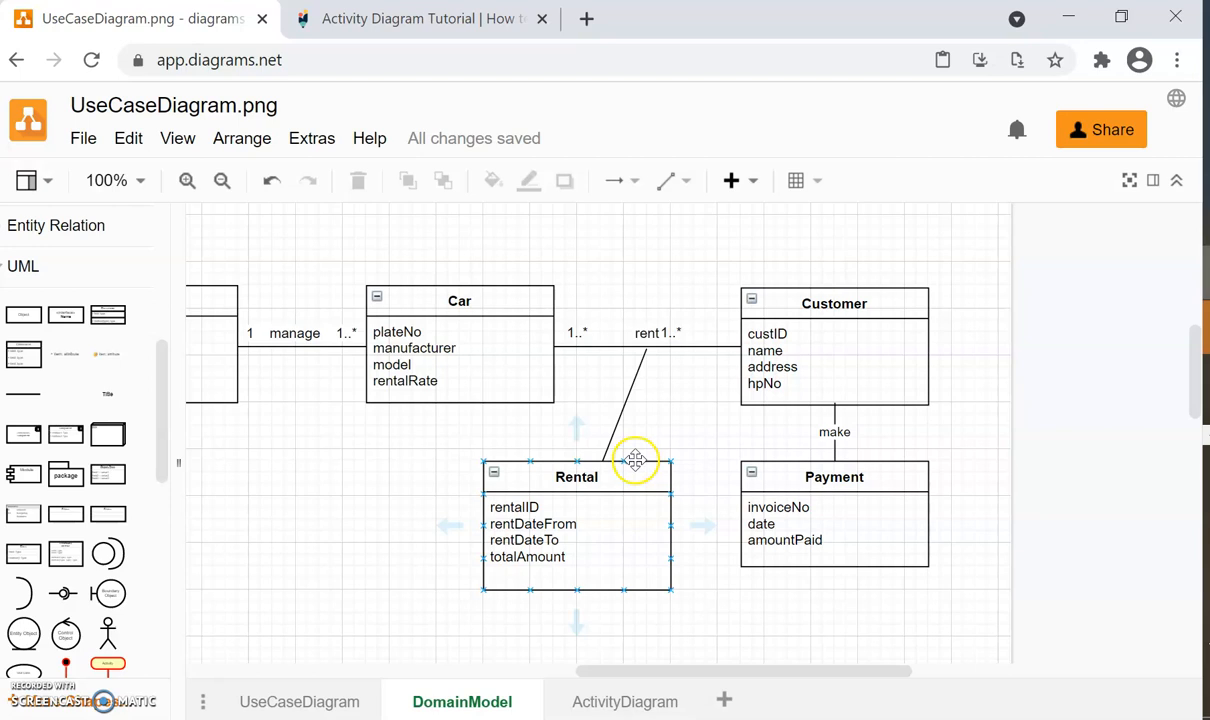
- Try an orthogonal route for the line between the Rental class and the rent association, and switch it back to straight
click(625, 404)
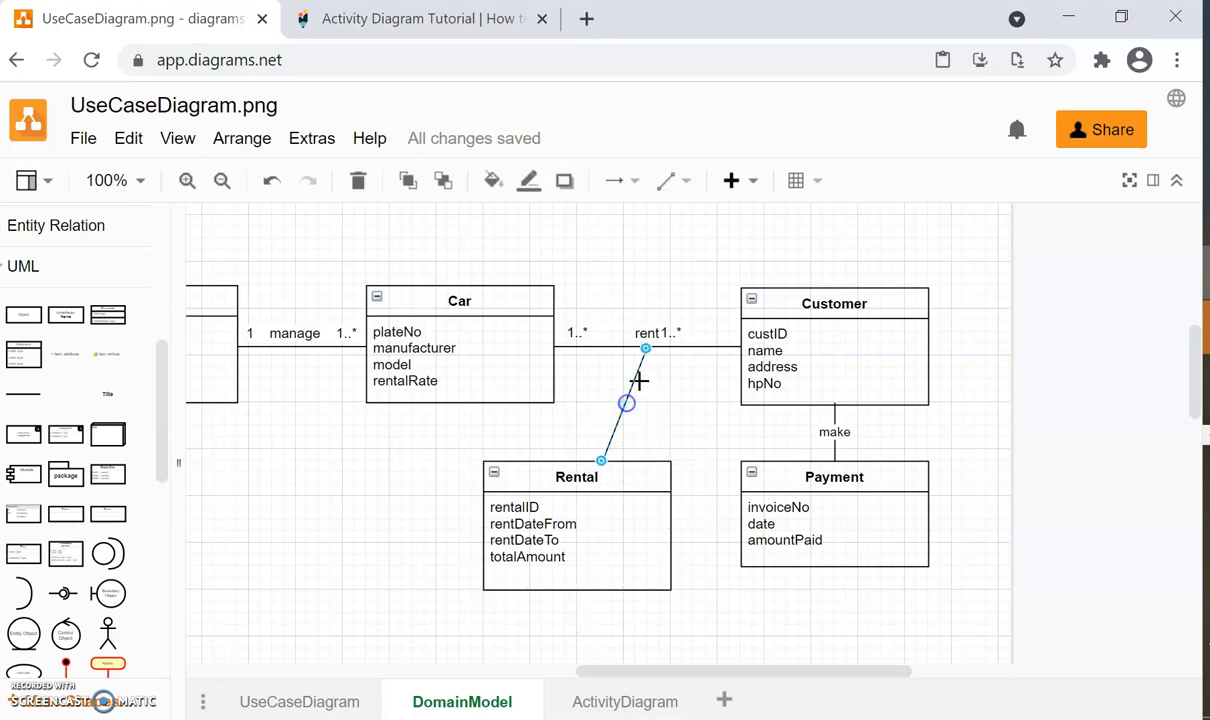
click(670, 181)
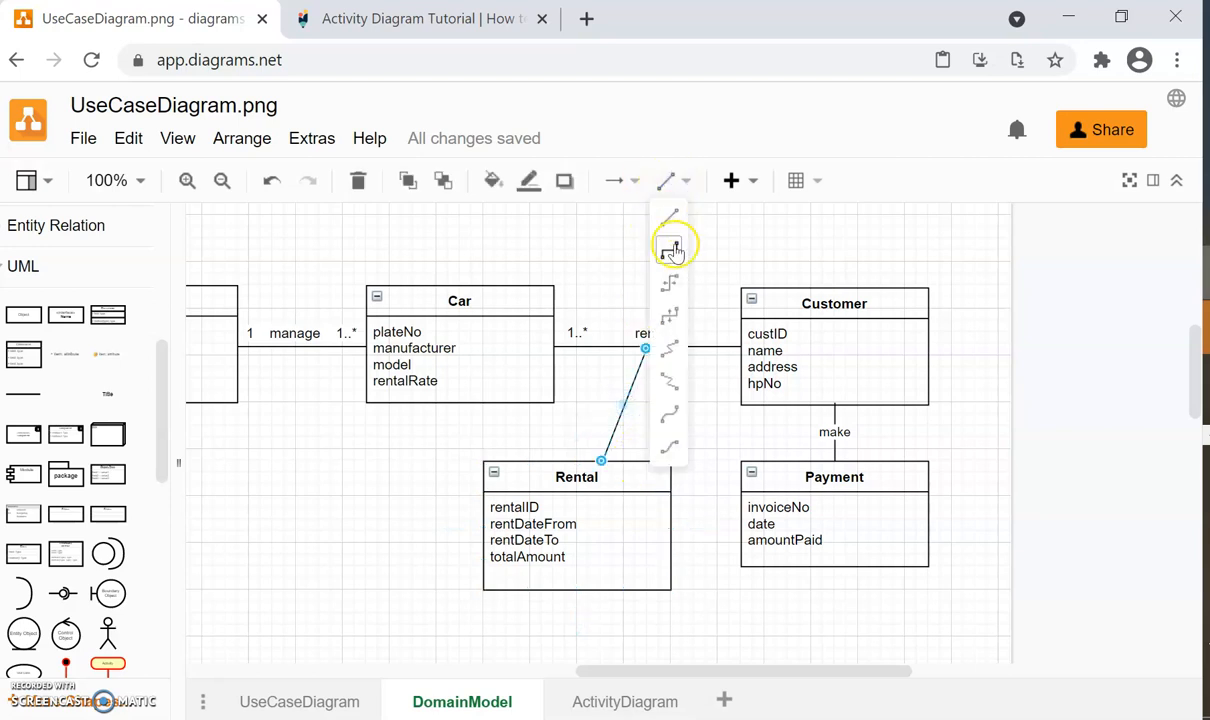
click(672, 250)
click(670, 183)
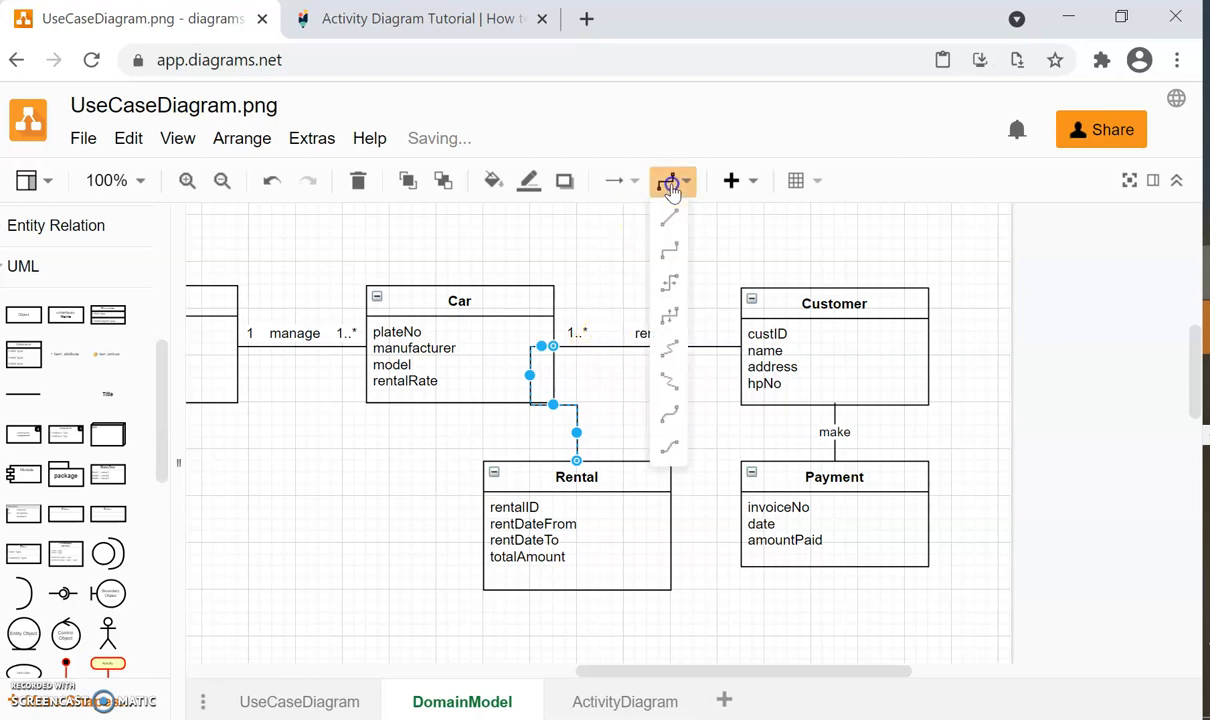
click(669, 217)
- Move the Rental class right and slightly up, and shift the upper end of its connecting line left to make it steeper
click(667, 481)
drag(643, 464, 693, 457)
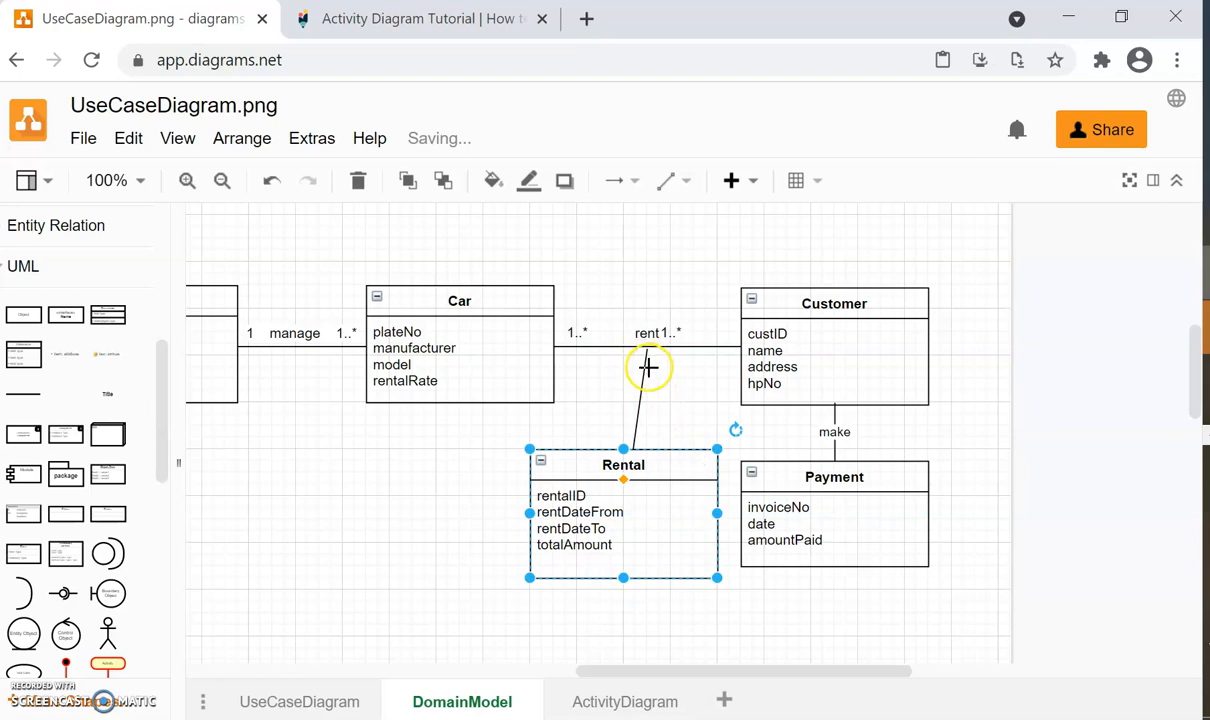
click(644, 366)
drag(645, 350, 631, 350)
click(660, 458)
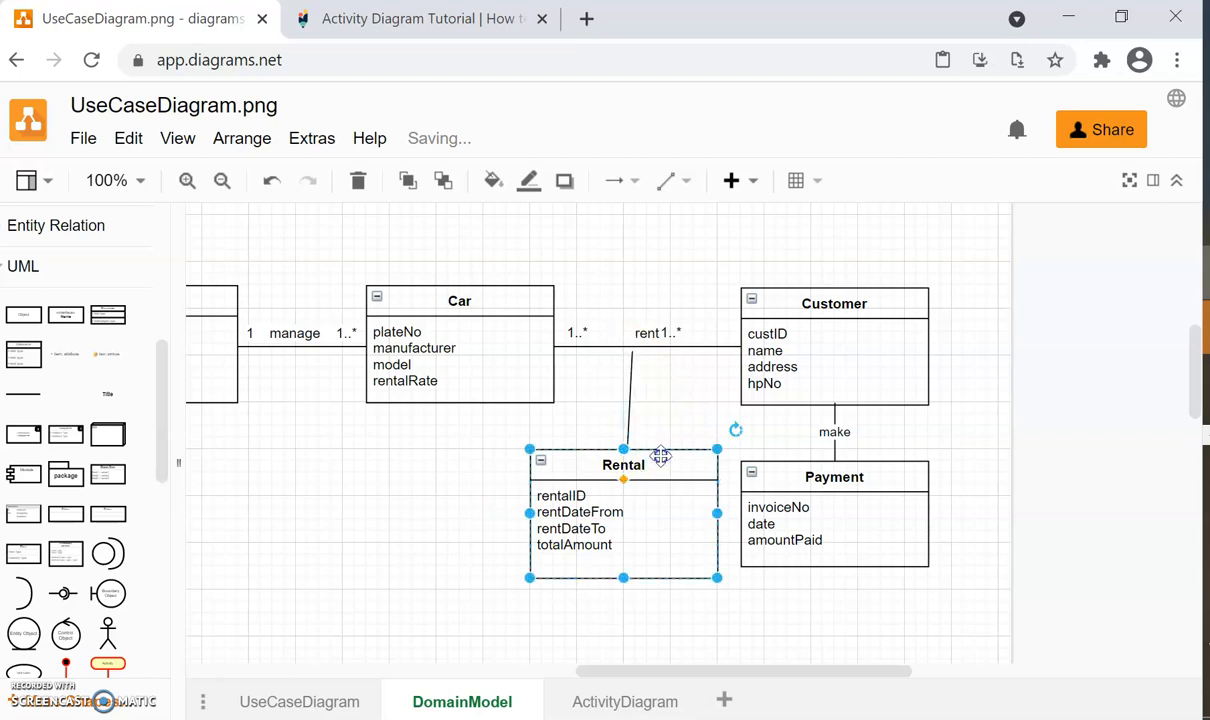
drag(667, 459, 678, 459)
click(1008, 557)
click(705, 460)
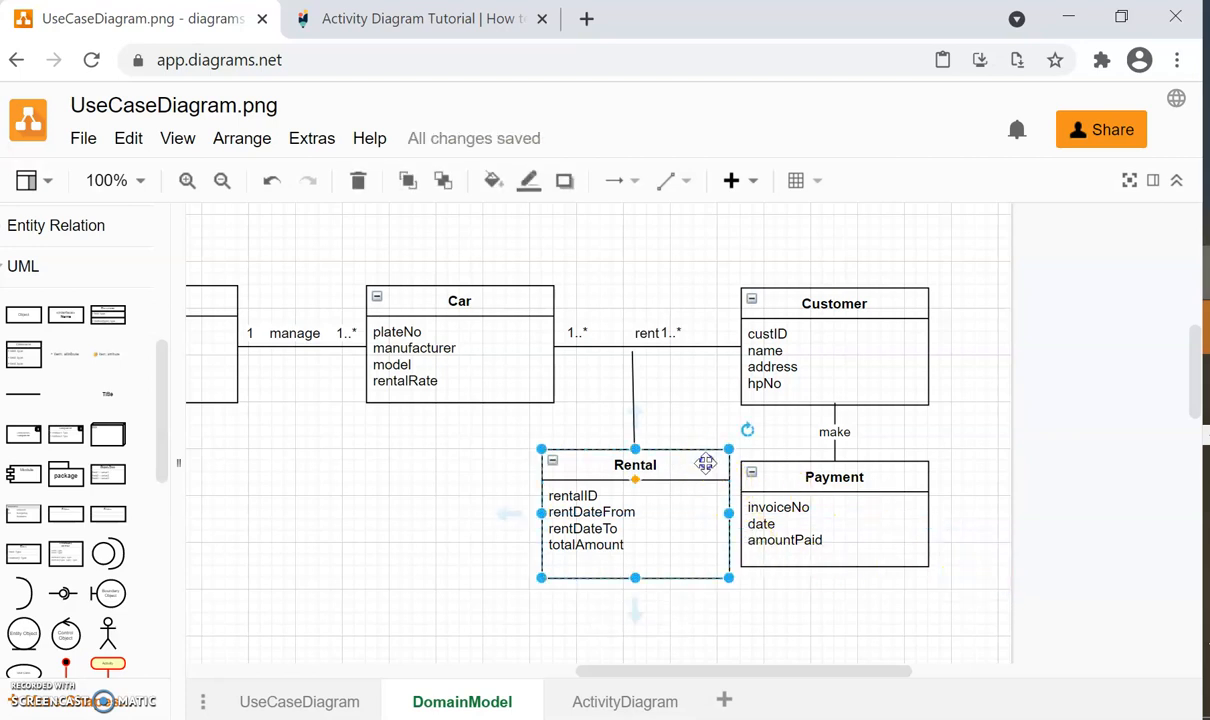
drag(680, 449, 686, 457)
- Place the upper end of the Rental line on the rent association directly above the Rental class so it runs vertically
drag(633, 351, 625, 355)
click(663, 491)
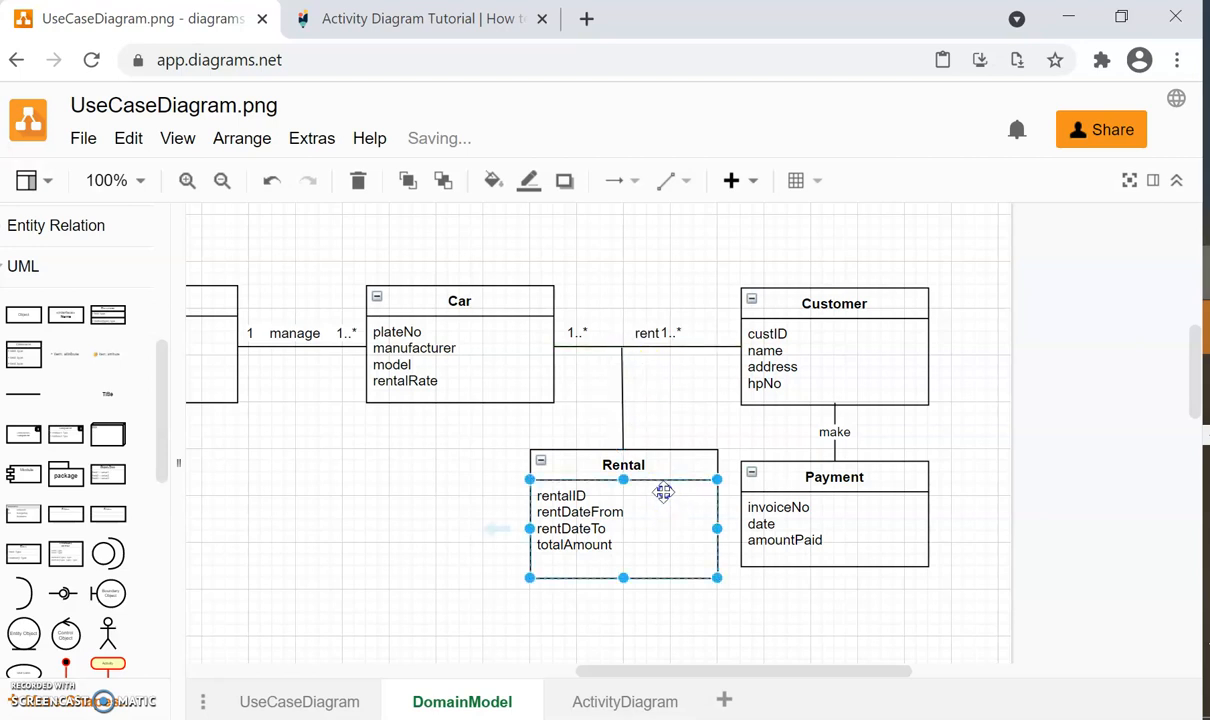
click(834, 615)
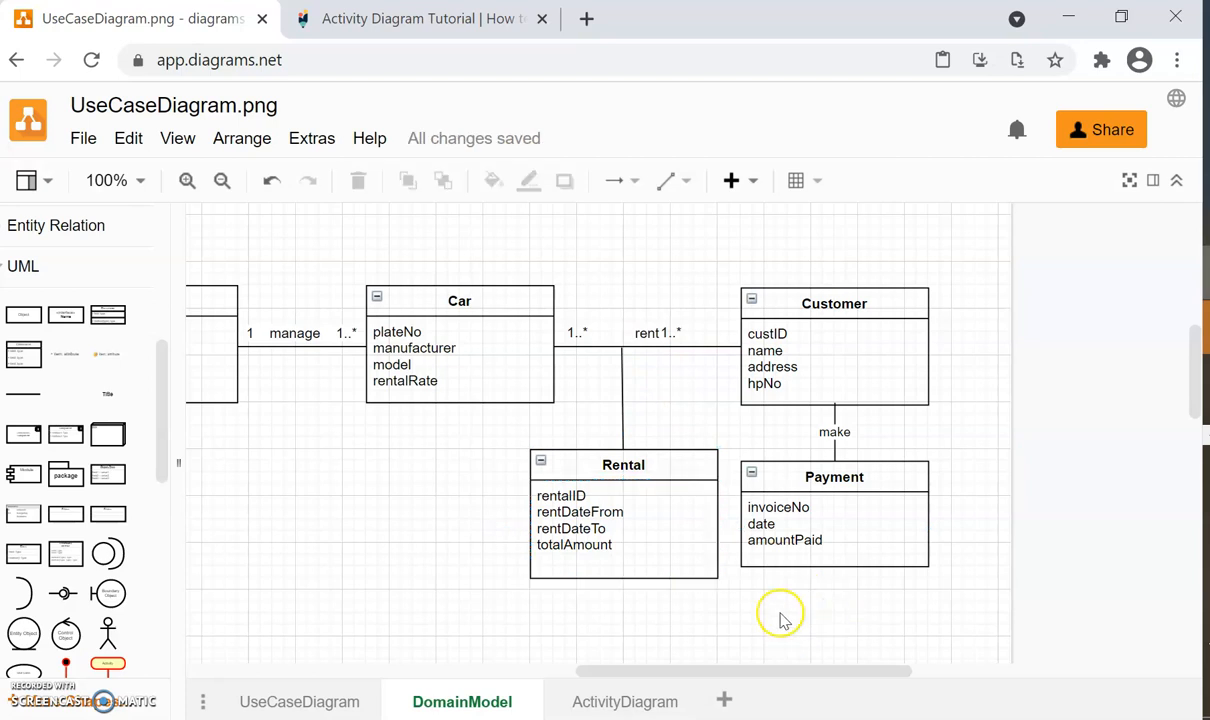
click(671, 567)
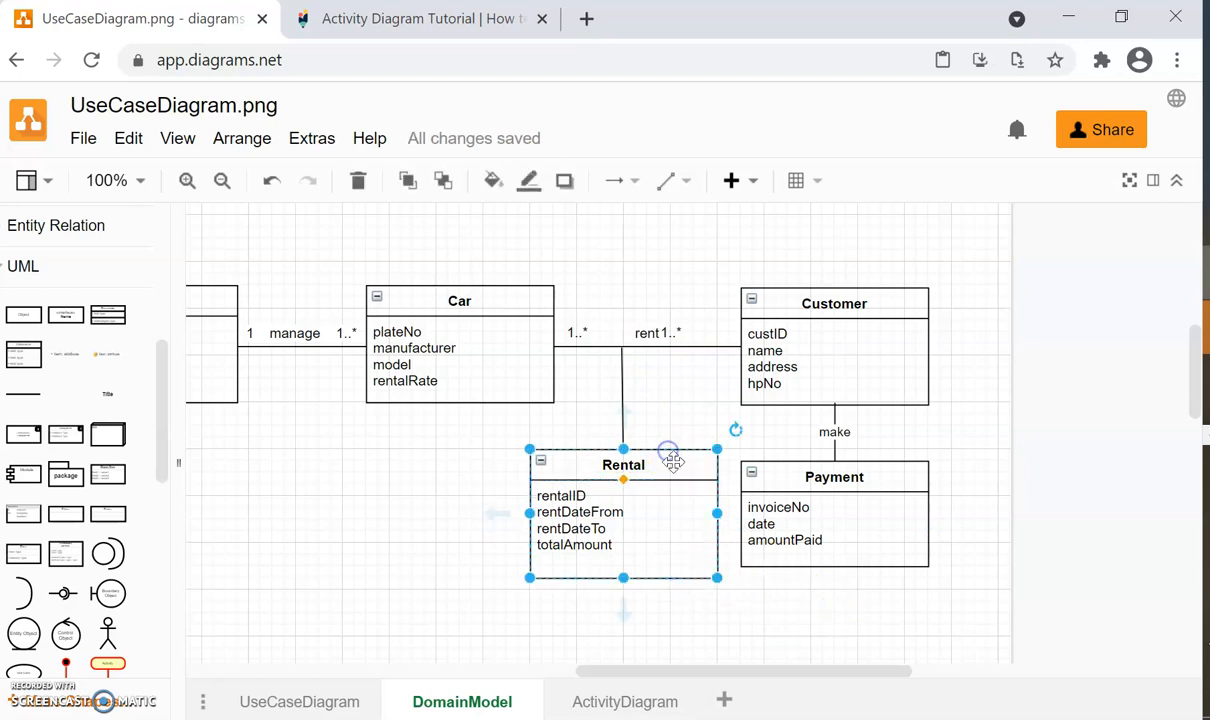
drag(658, 458, 671, 463)
click(745, 600)
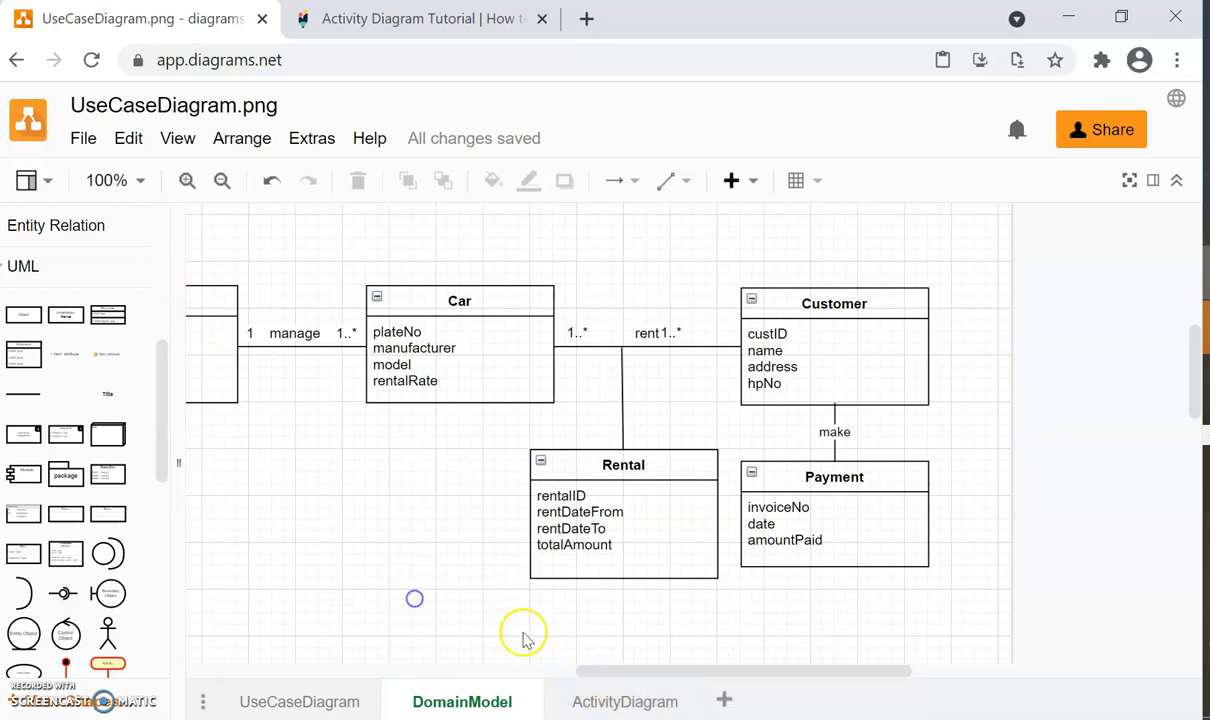
- Check the use case diagram, and return to the domain model to review all its classes from Staff to Payment
click(287, 705)
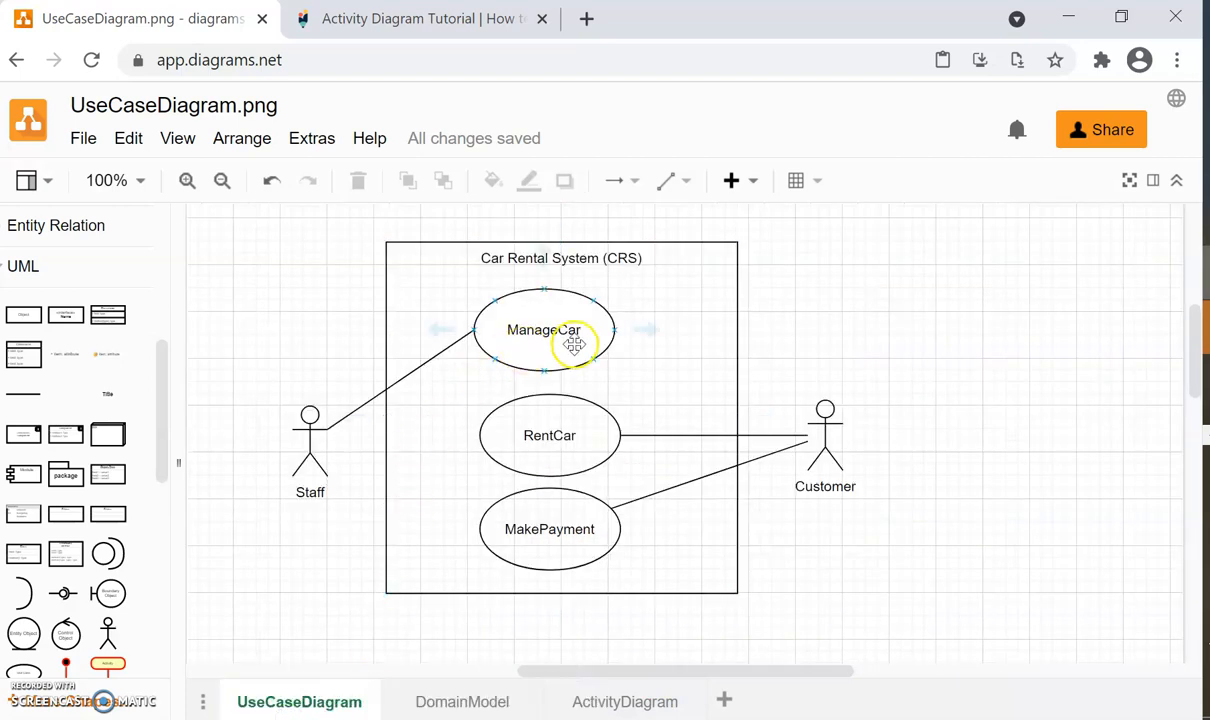
click(444, 699)
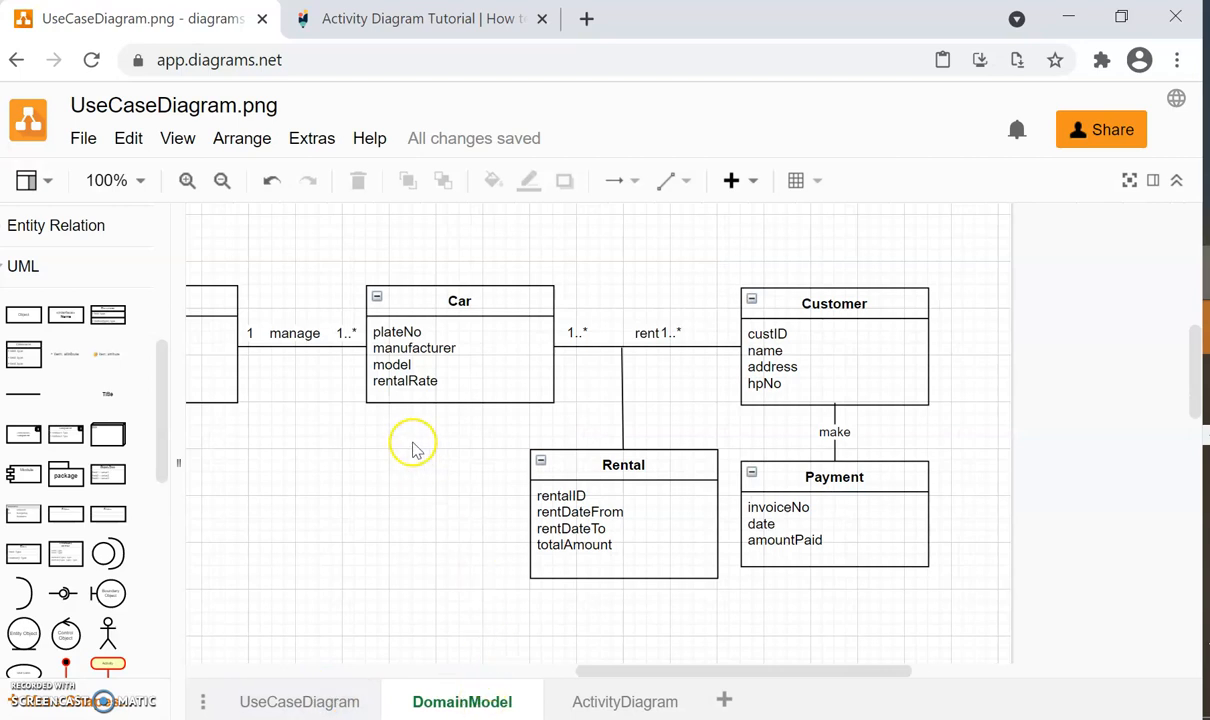
drag(706, 669, 655, 662)
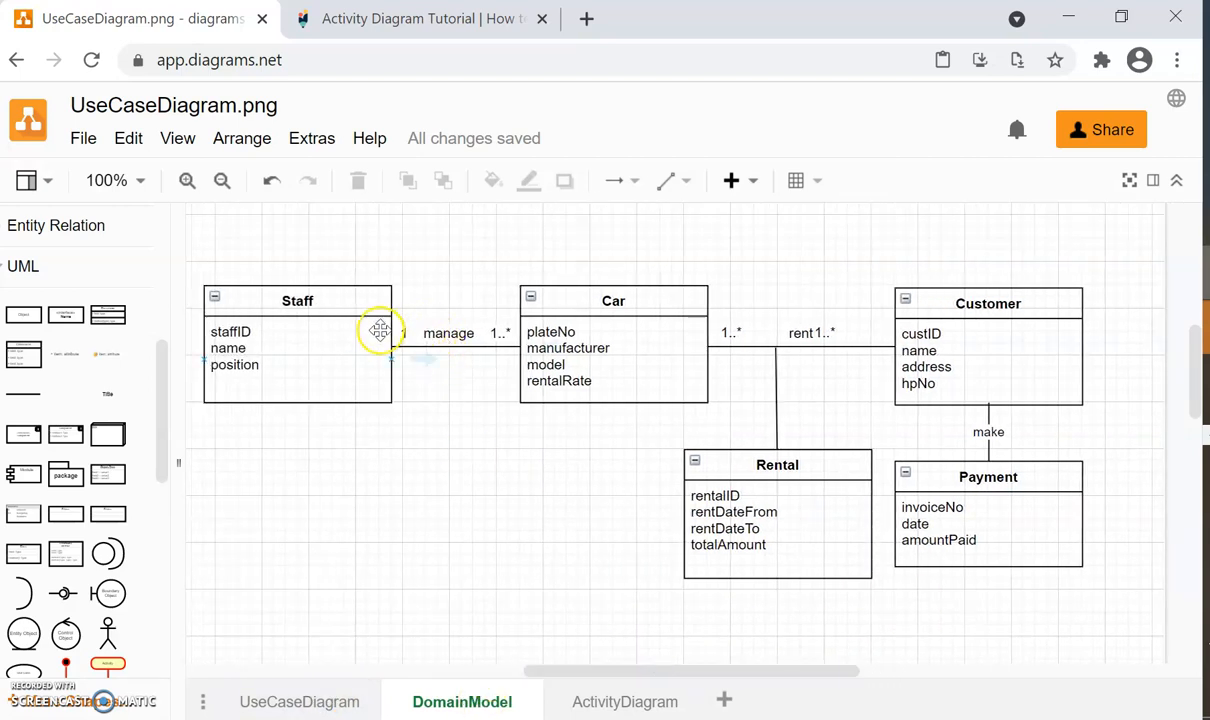